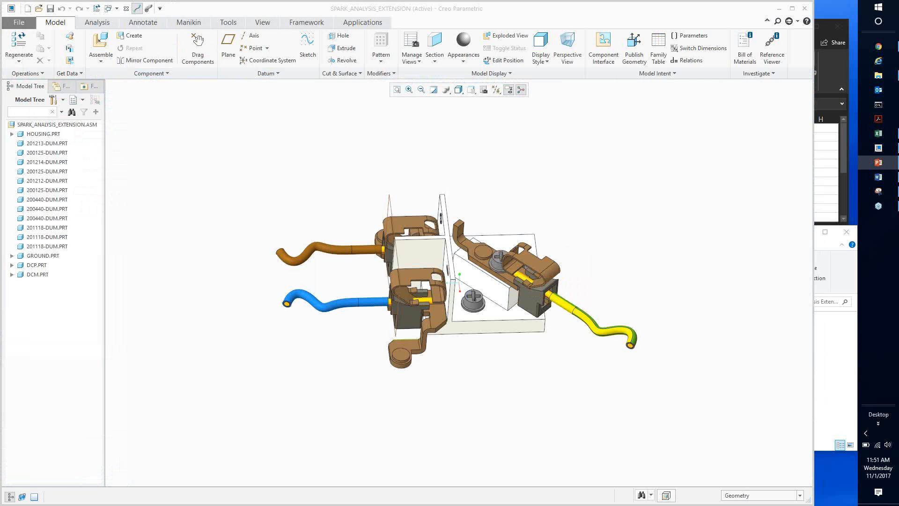
- Start a Clearance and Creepage Analysis for the switch assembly
{"action": "scroll", "coordinate": [486, 246], "scroll_direction": "up", "scroll_amount": 2}
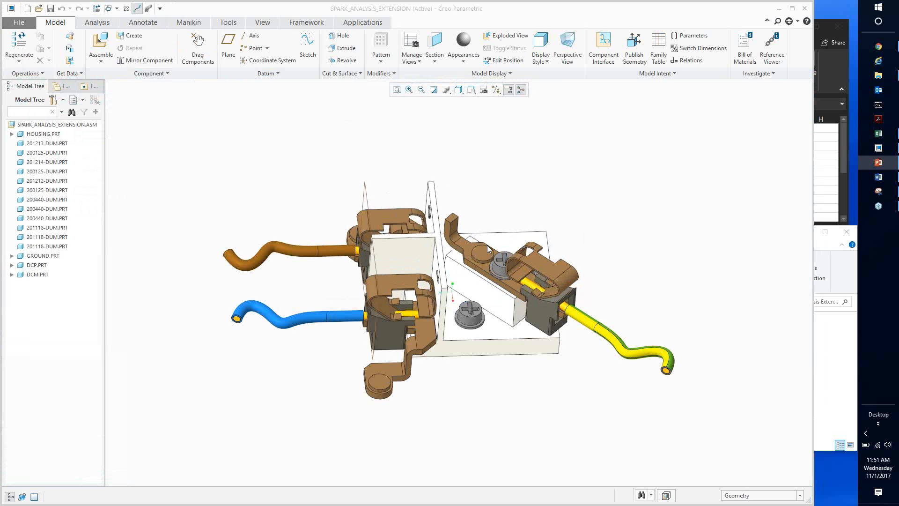
{"action": "scroll", "coordinate": [487, 246], "scroll_direction": "up", "scroll_amount": 1}
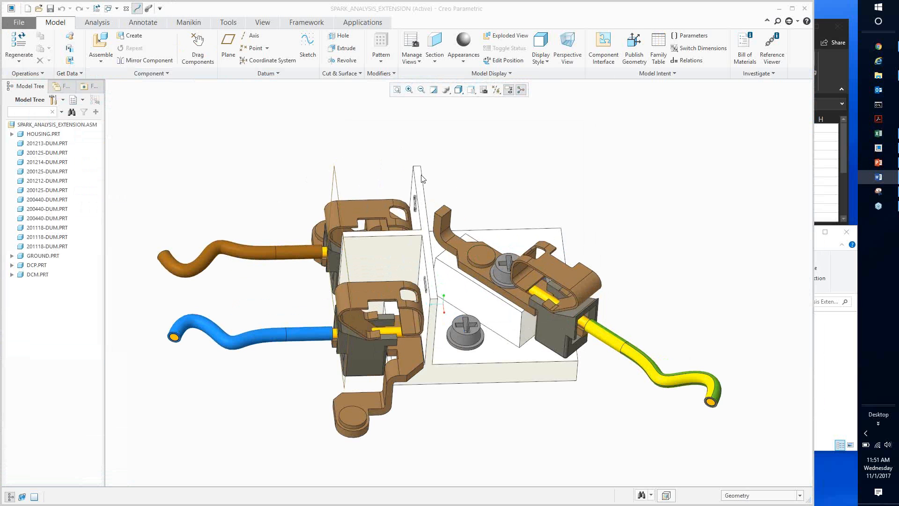
{"action": "middle_click_drag", "start_coordinate": [423, 178], "coordinate": [477, 247]}
{"action": "scroll", "coordinate": [463, 265], "scroll_direction": "up", "scroll_amount": 1}
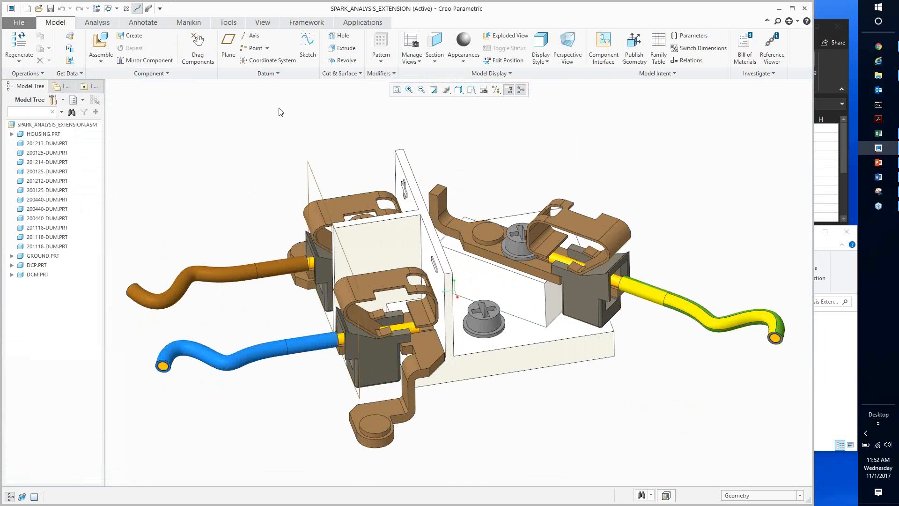
{"action": "left_click", "coordinate": [98, 22]}
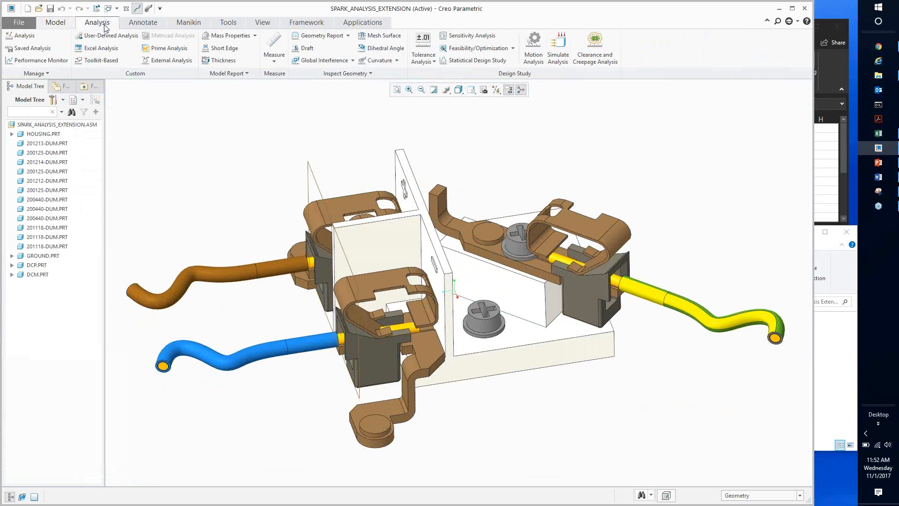
{"action": "left_click", "coordinate": [606, 56]}
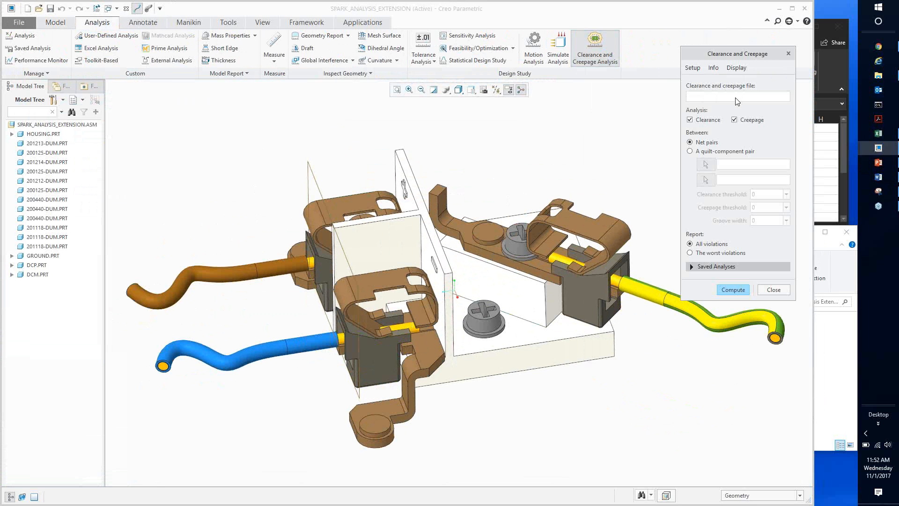
- Keep the analysis between net pairs and load POWER_SUPPLY_CONNECTION.xls as the clearance and creepage file
{"action": "left_click", "coordinate": [711, 152]}
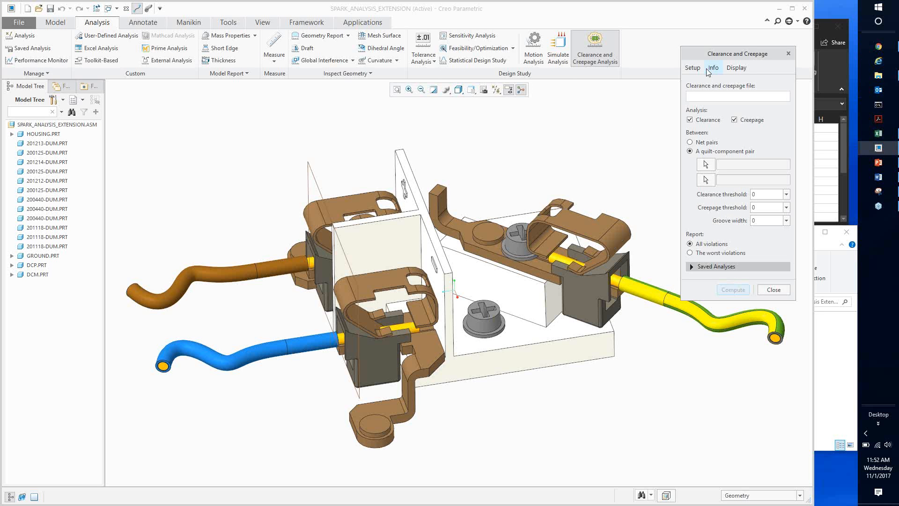
{"action": "left_click", "coordinate": [697, 142]}
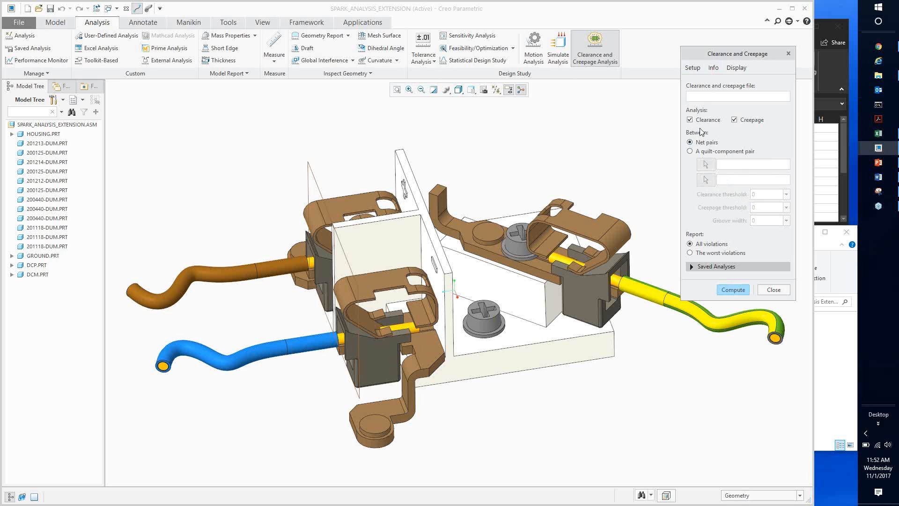
{"action": "left_click", "coordinate": [695, 68]}
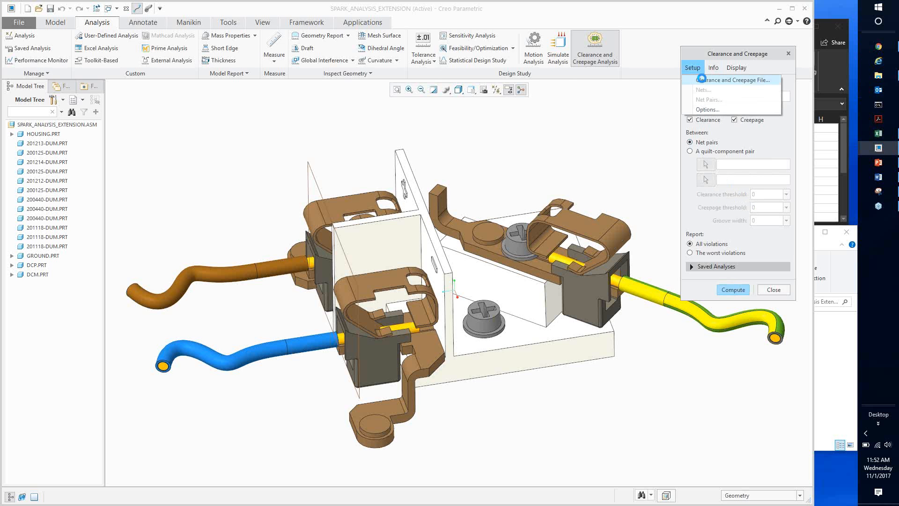
{"action": "left_click", "coordinate": [703, 80]}
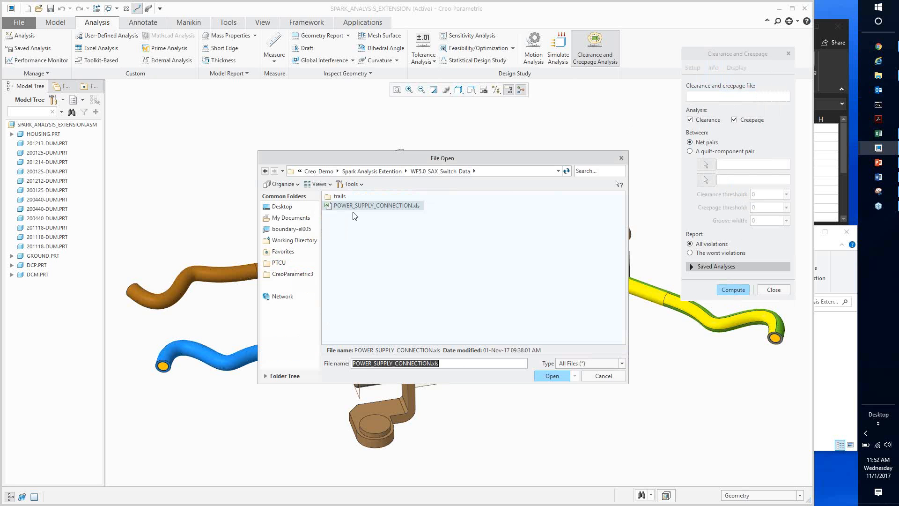
{"action": "left_click", "coordinate": [352, 206]}
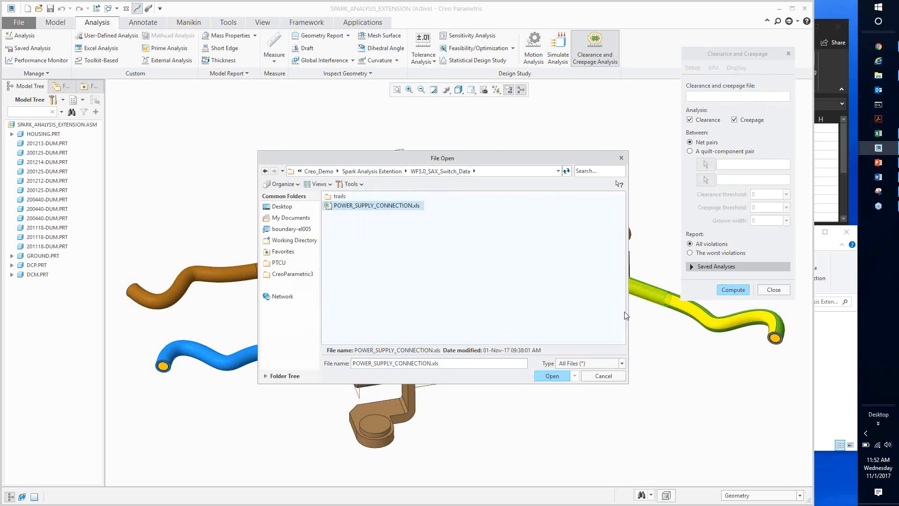
{"action": "left_click", "coordinate": [552, 375]}
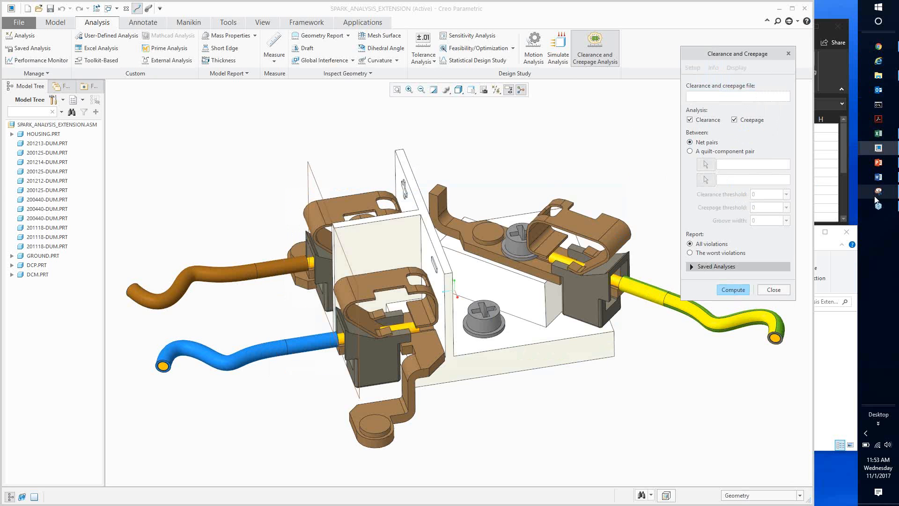
- Switch to Excel, review the clearance, creepage and groove width sheets of POWER_SUPPLY_CONNECTION.xls, and return to Creo Parametric
{"action": "left_click", "coordinate": [879, 136]}
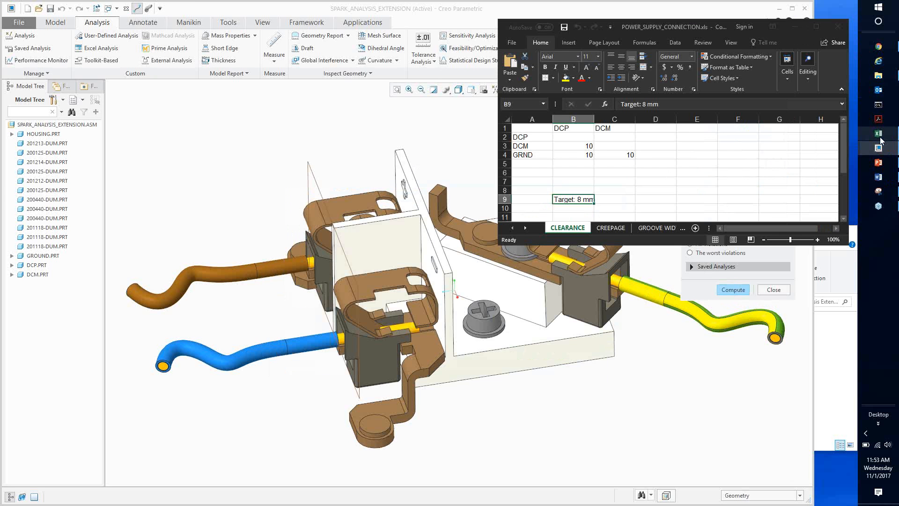
{"action": "left_click_drag", "start_coordinate": [721, 27], "coordinate": [469, 73]}
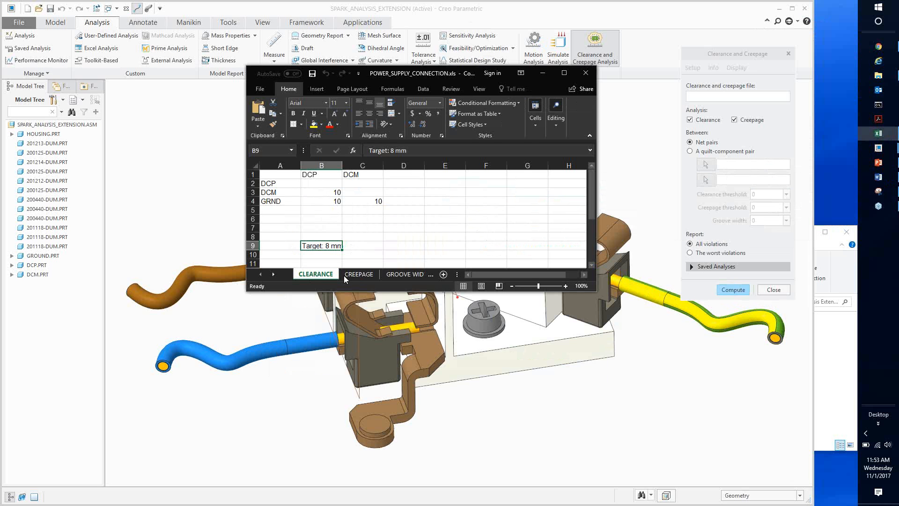
{"action": "left_click", "coordinate": [370, 275]}
{"action": "left_click", "coordinate": [400, 275]}
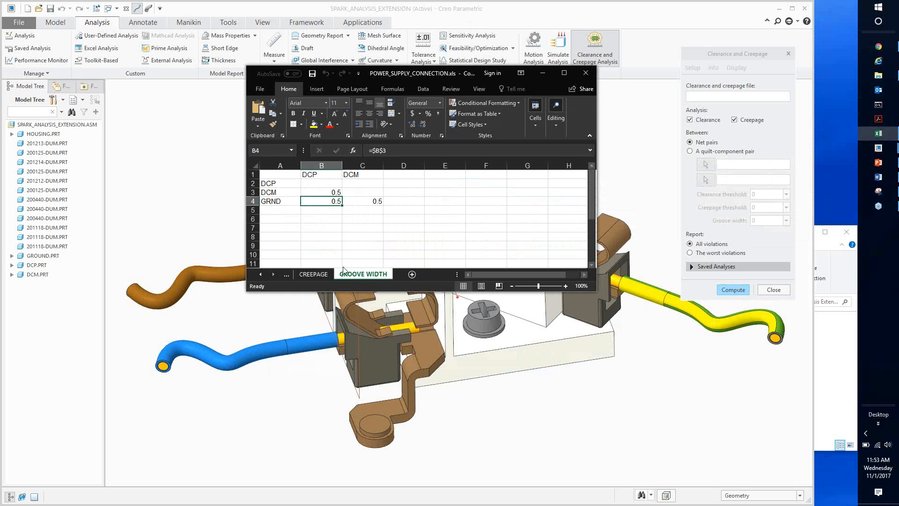
{"action": "left_click", "coordinate": [313, 276]}
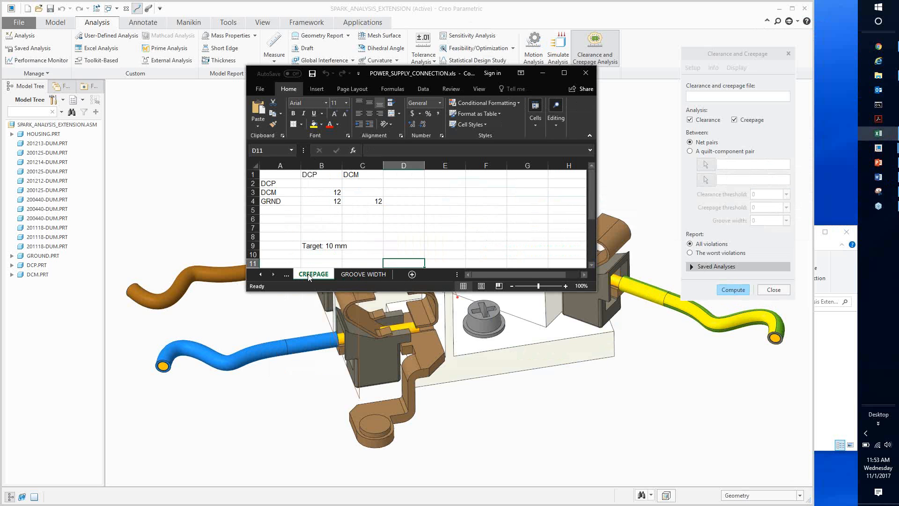
{"action": "left_click", "coordinate": [541, 74]}
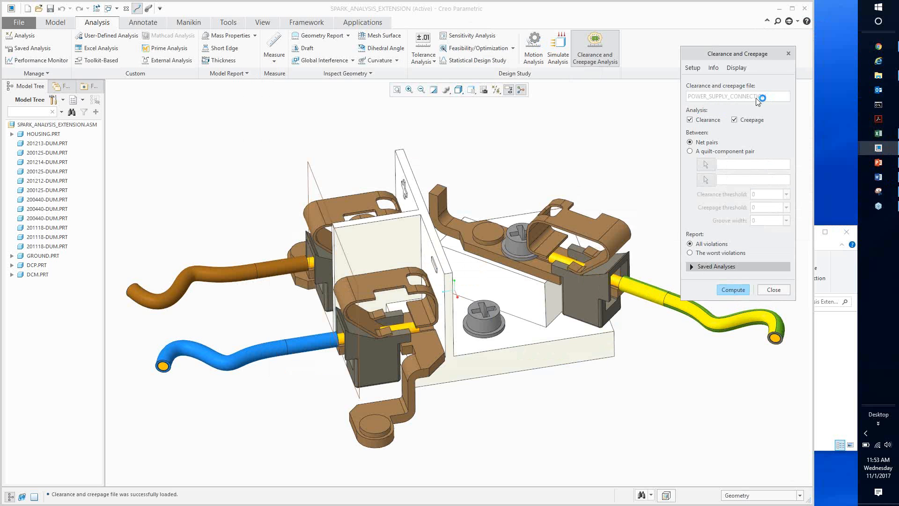
{"action": "key", "text": "alt+Tab"}
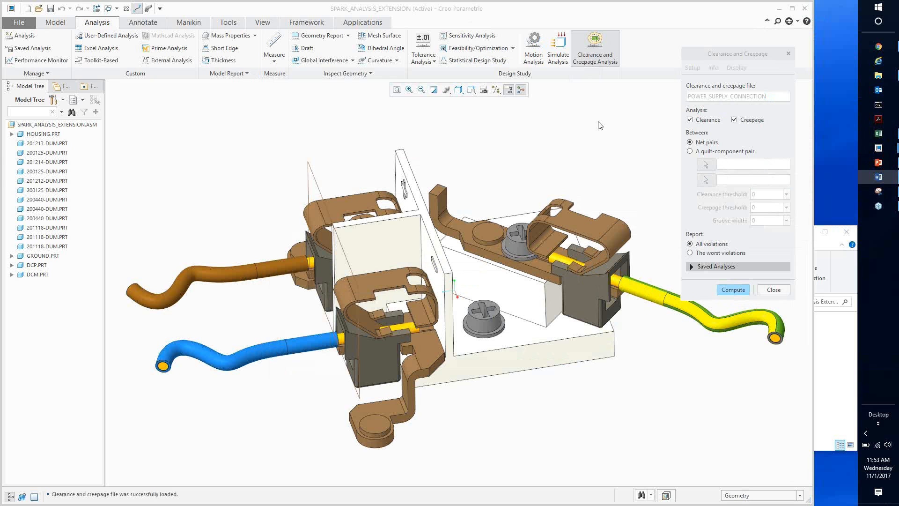
- Open the analysis net definitions and go through the DCM, GRND and DCP nets
{"action": "left_click", "coordinate": [692, 68]}
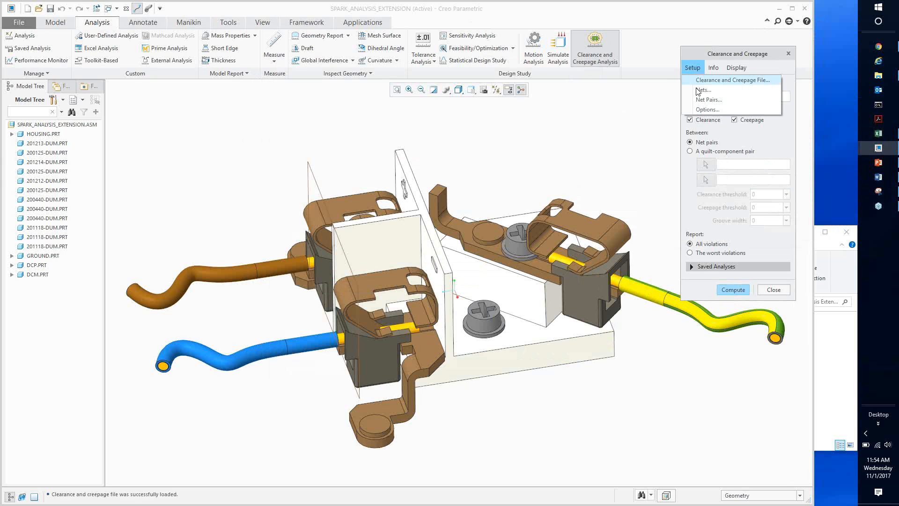
{"action": "left_click", "coordinate": [697, 90]}
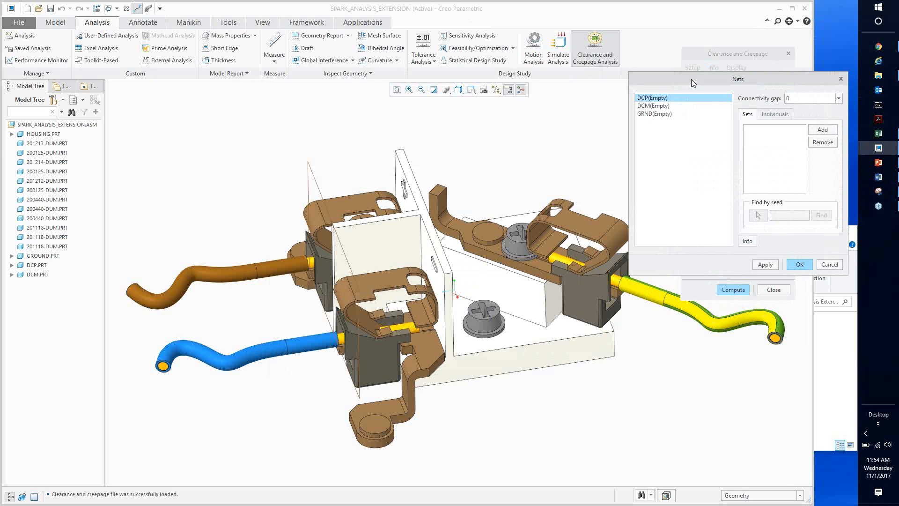
{"action": "left_click_drag", "start_coordinate": [690, 80], "coordinate": [660, 113]}
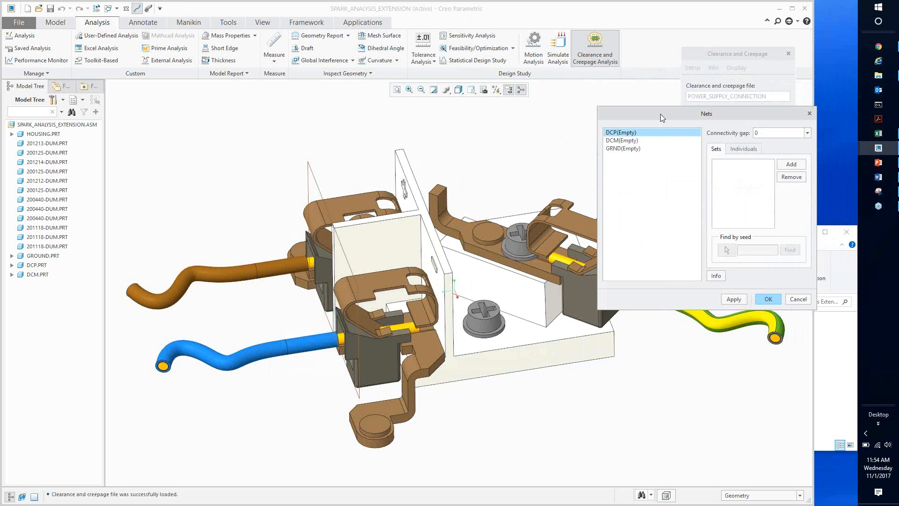
{"action": "left_click", "coordinate": [619, 140]}
{"action": "left_click", "coordinate": [622, 148]}
{"action": "left_click", "coordinate": [624, 134]}
- Assign the rear clip 201118-DUM.PRT and its contact 201214-DUM.PRT to the DCP net as individual components
{"action": "left_click", "coordinate": [744, 149]}
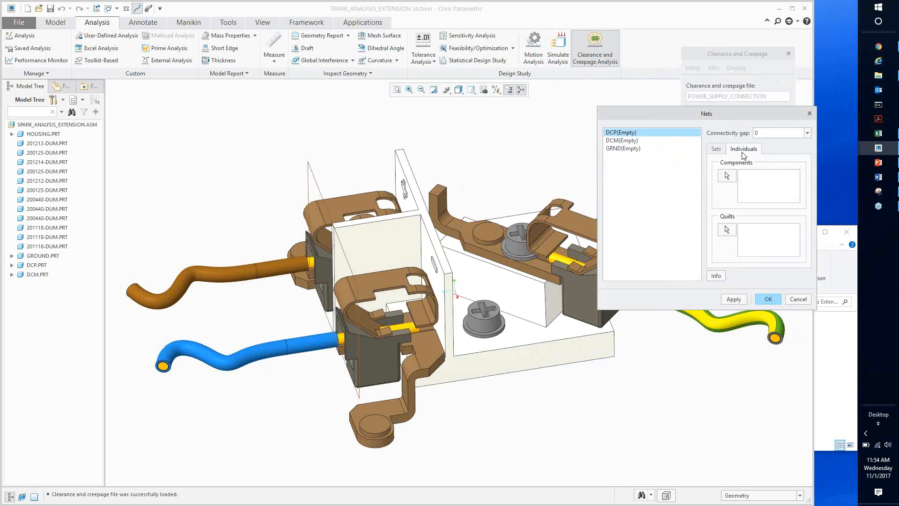
{"action": "left_click", "coordinate": [727, 177]}
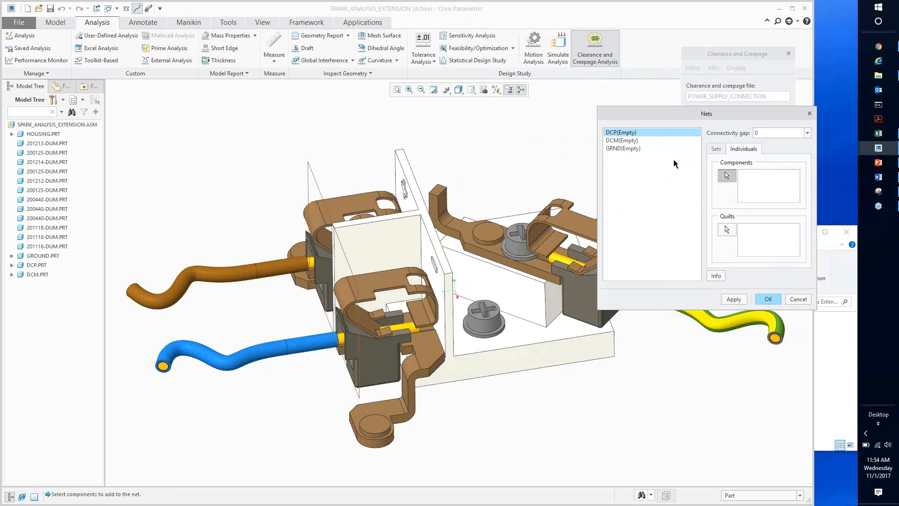
{"action": "left_click", "coordinate": [327, 220]}
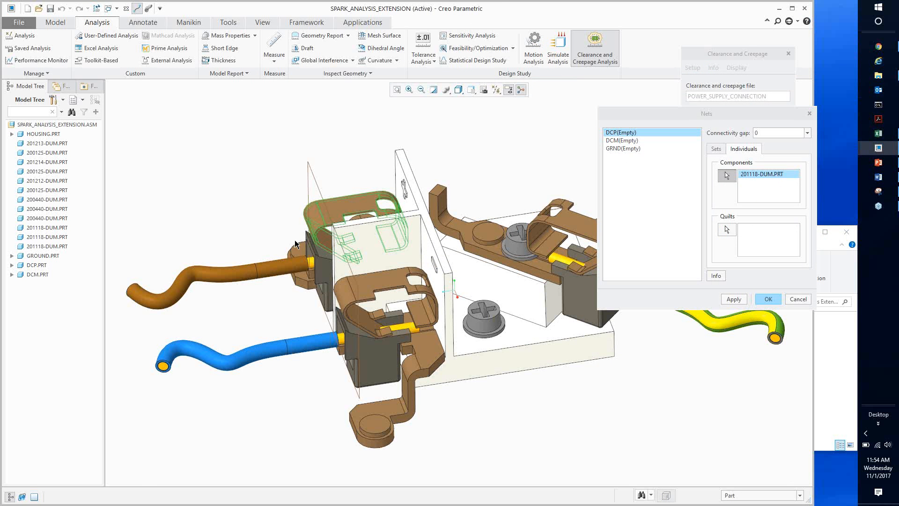
{"action": "left_click", "coordinate": [296, 248]}
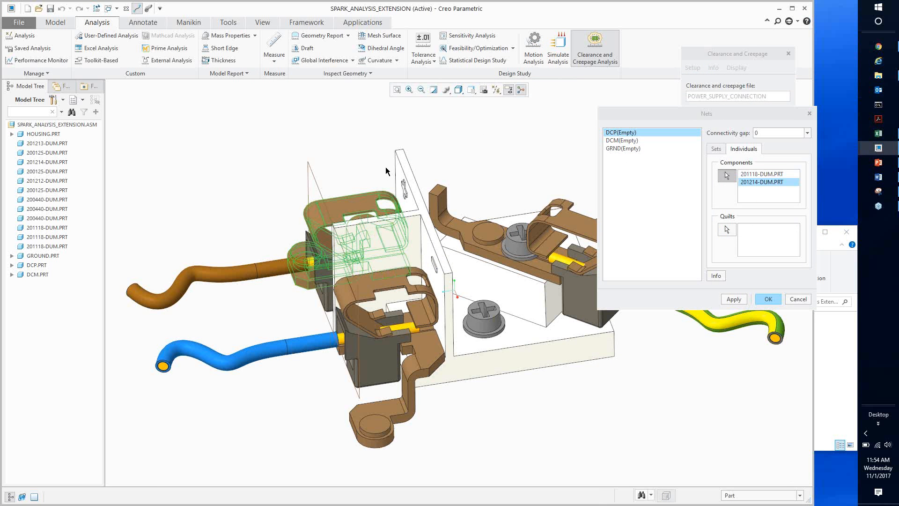
{"action": "mouse_move", "coordinate": [387, 168]}
{"action": "middle_mouse_down"}
{"action": "mouse_move", "coordinate": [451, 185]}
{"action": "mouse_move", "coordinate": [390, 158]}
{"action": "middle_mouse_up"}
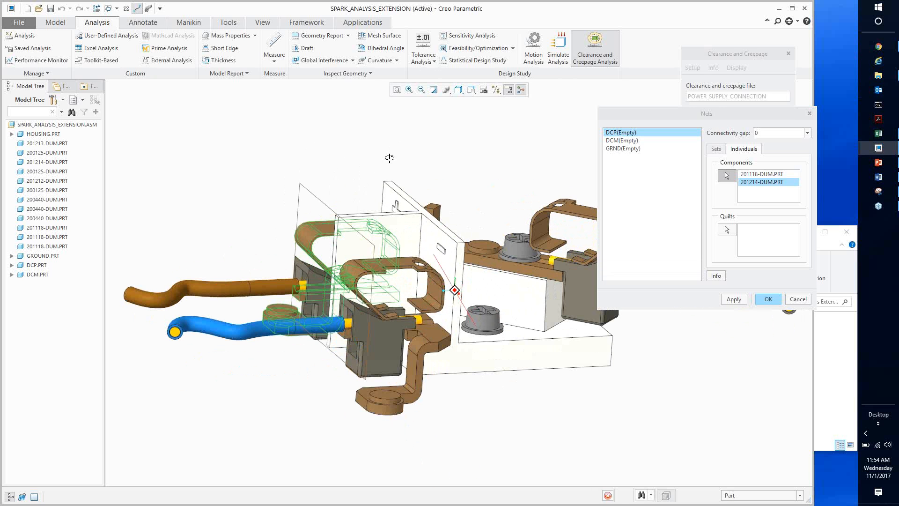
{"action": "left_click", "coordinate": [618, 143]}
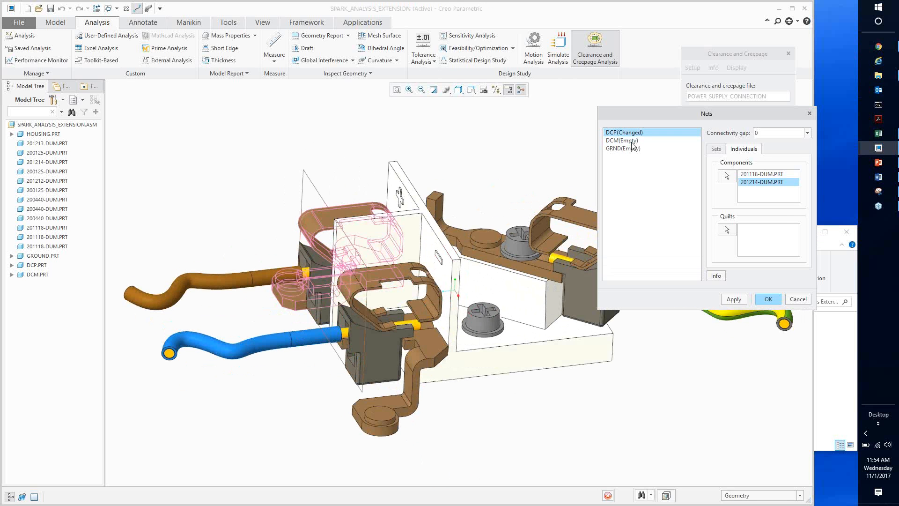
- Add a component set to the DCM net
{"action": "left_click", "coordinate": [627, 141]}
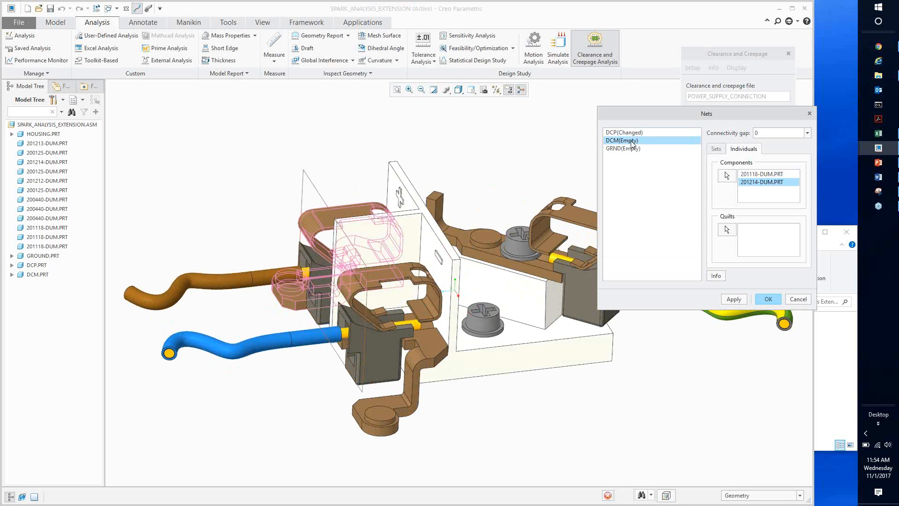
{"action": "left_click", "coordinate": [716, 149]}
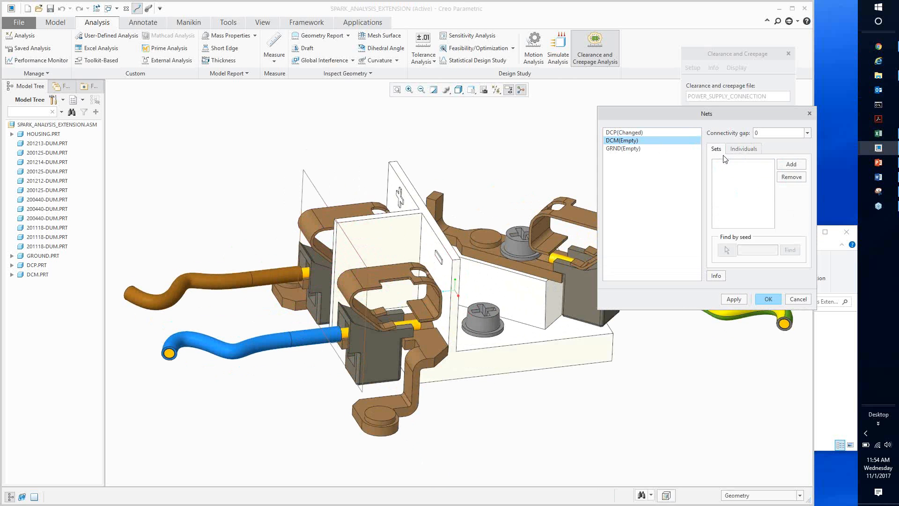
{"action": "left_click", "coordinate": [791, 165]}
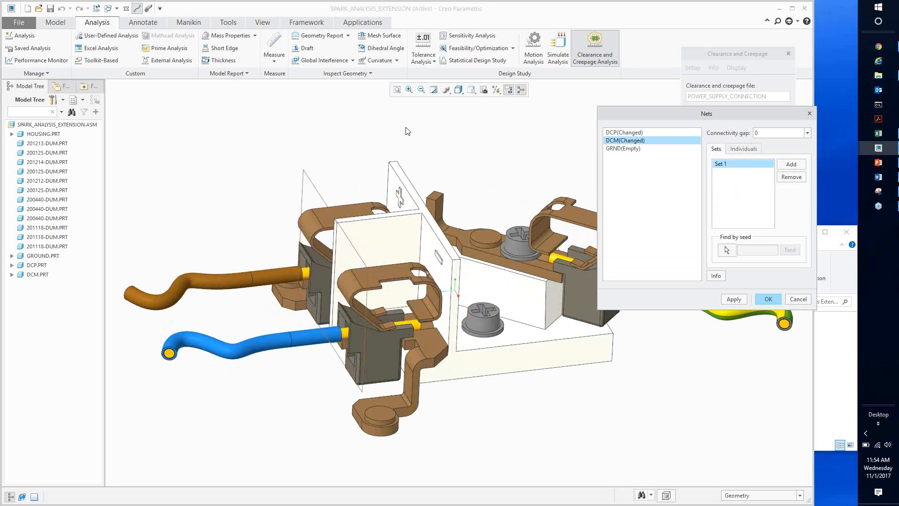
{"action": "left_click", "coordinate": [399, 271]}
{"action": "left_click", "coordinate": [399, 271]}
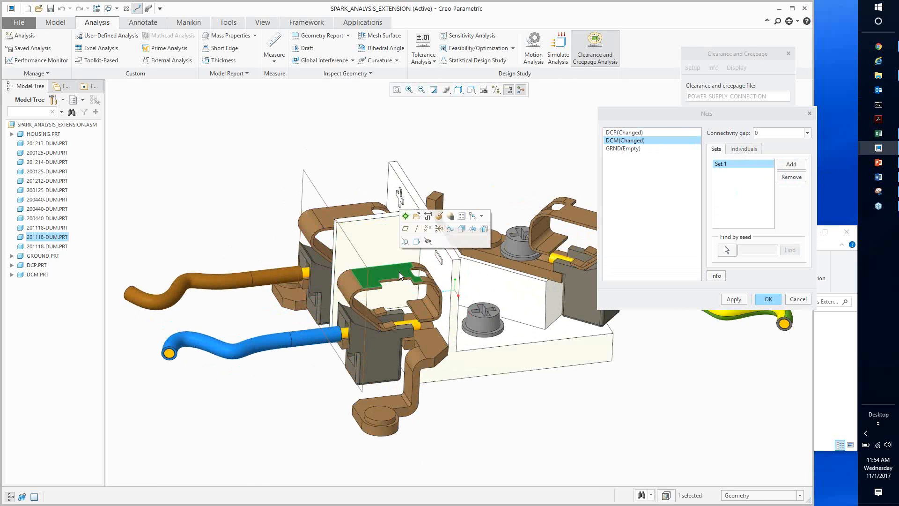
{"action": "left_click", "coordinate": [791, 165]}
{"action": "left_click", "coordinate": [791, 165]}
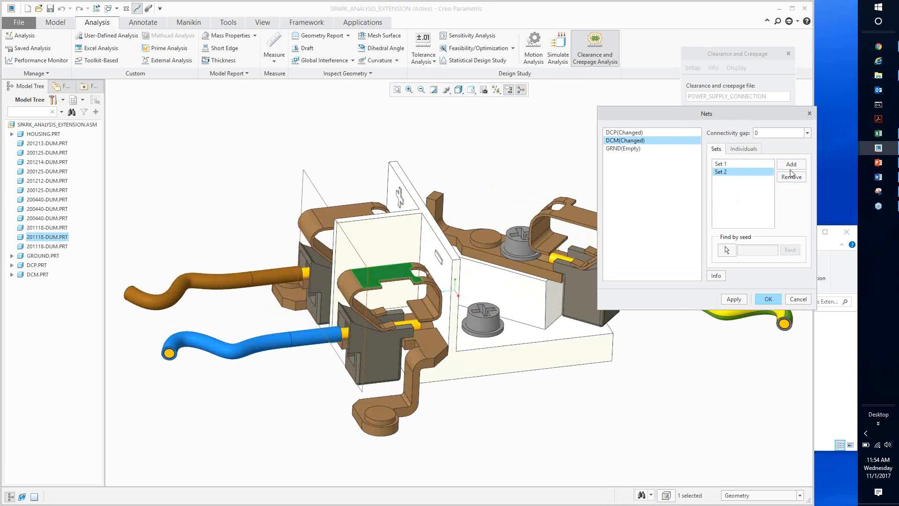
{"action": "left_click", "coordinate": [798, 182]}
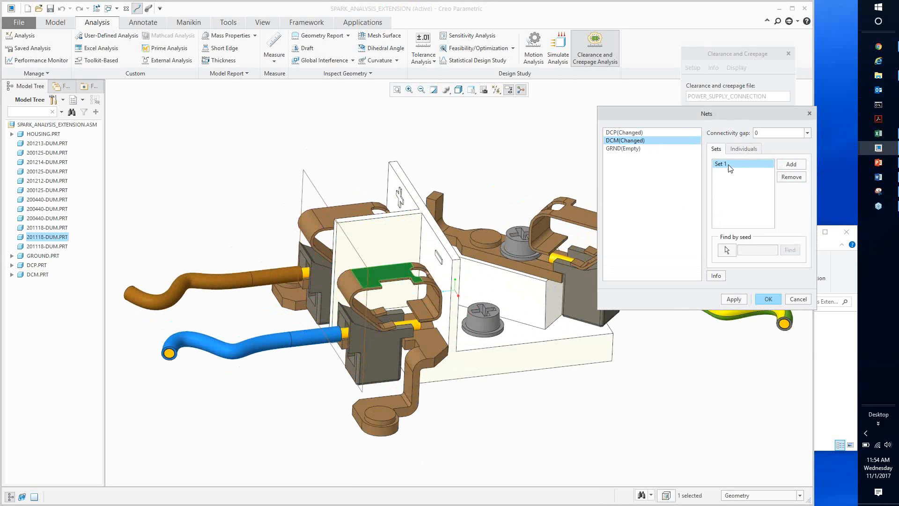
- Find the components of the DCM net's Set 1 using the front clip 201118-DUM.PRT as the seed
{"action": "left_click", "coordinate": [726, 250]}
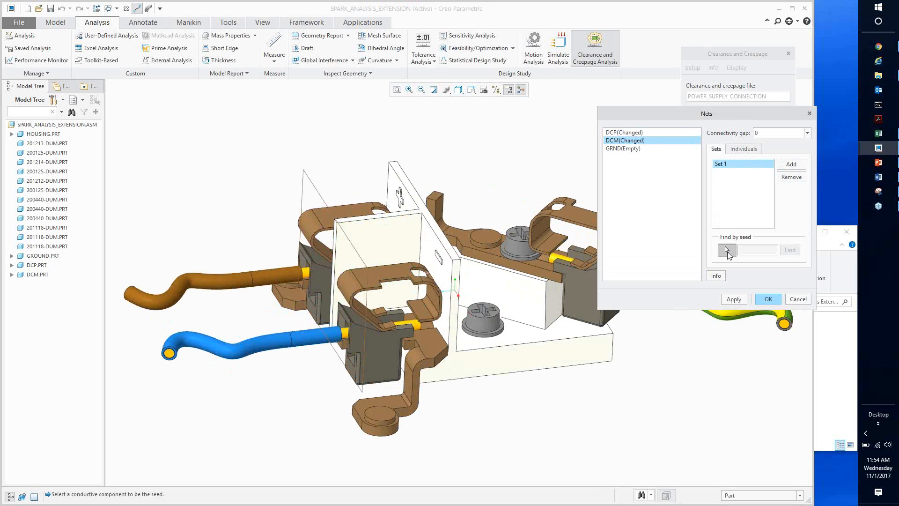
{"action": "left_click", "coordinate": [407, 277]}
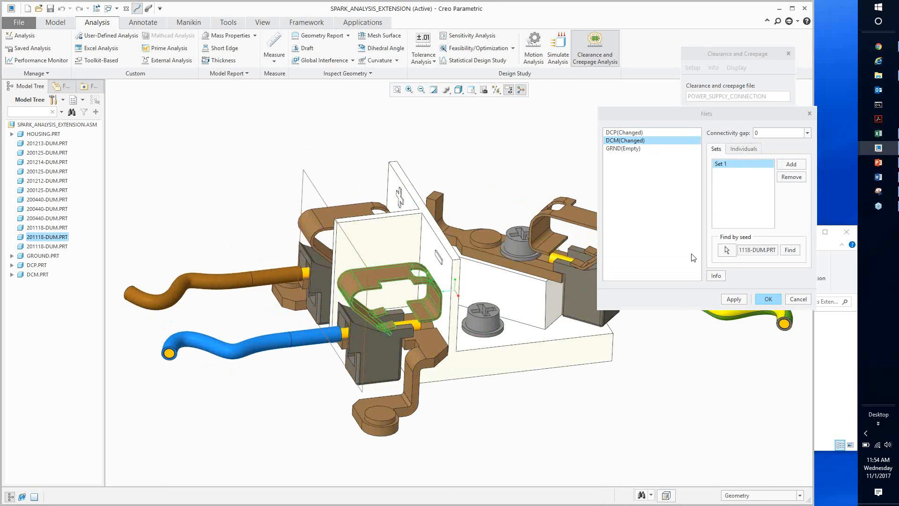
{"action": "left_click", "coordinate": [792, 252]}
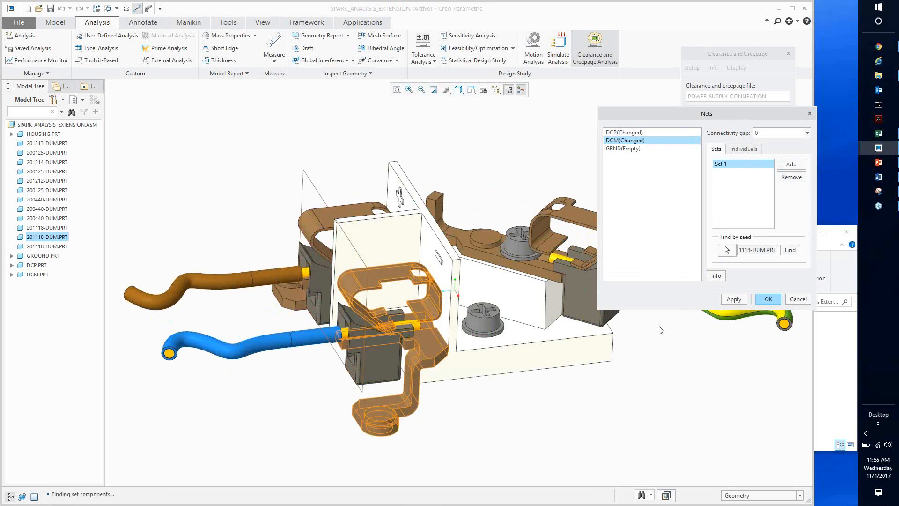
- Add a component set to the GRND net, find its components with the ground clip 201118-DUM.PRT as seed, and apply the net definitions
{"action": "left_click", "coordinate": [631, 149]}
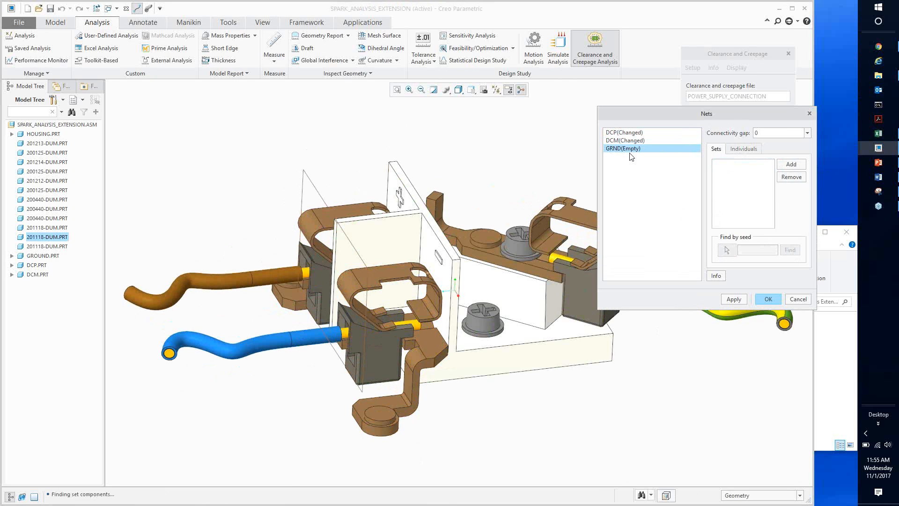
{"action": "left_click", "coordinate": [788, 166]}
{"action": "left_click", "coordinate": [727, 248]}
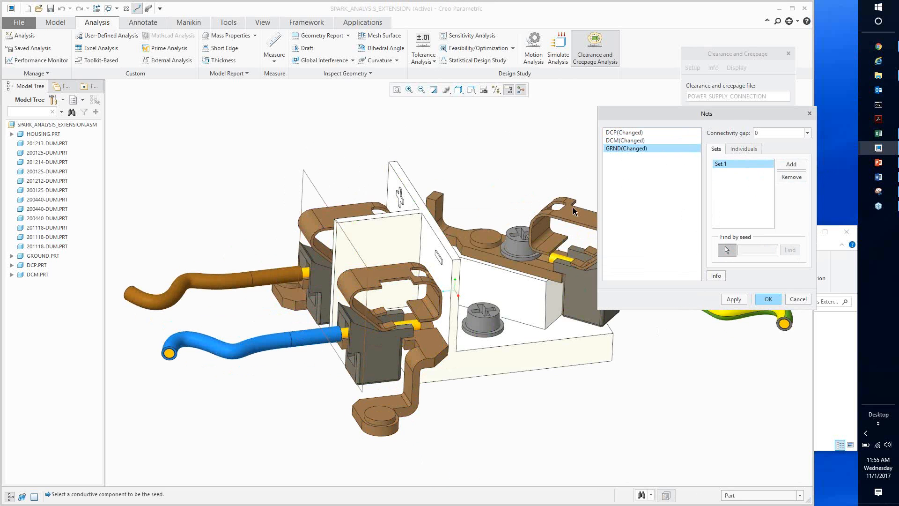
{"action": "middle_click_drag", "start_coordinate": [569, 207], "coordinate": [521, 201], "text": "shift"}
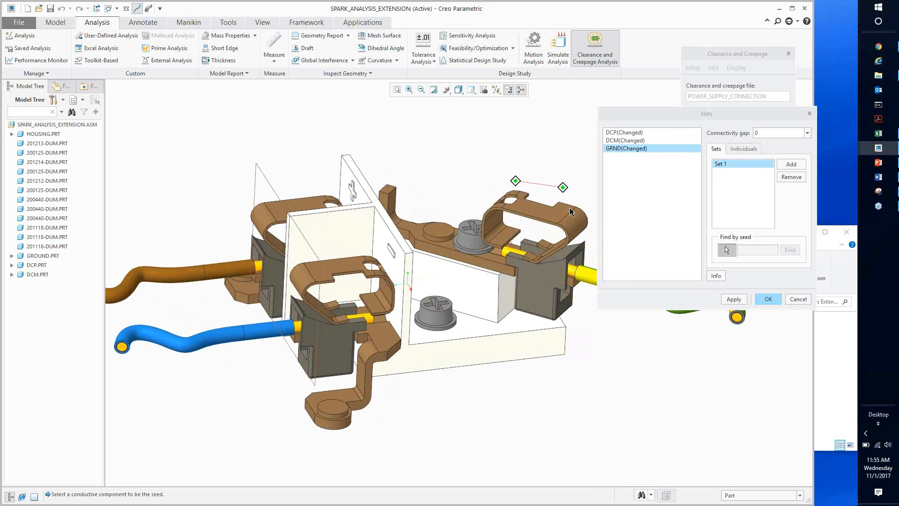
{"action": "left_click", "coordinate": [521, 200]}
{"action": "left_click", "coordinate": [797, 251]}
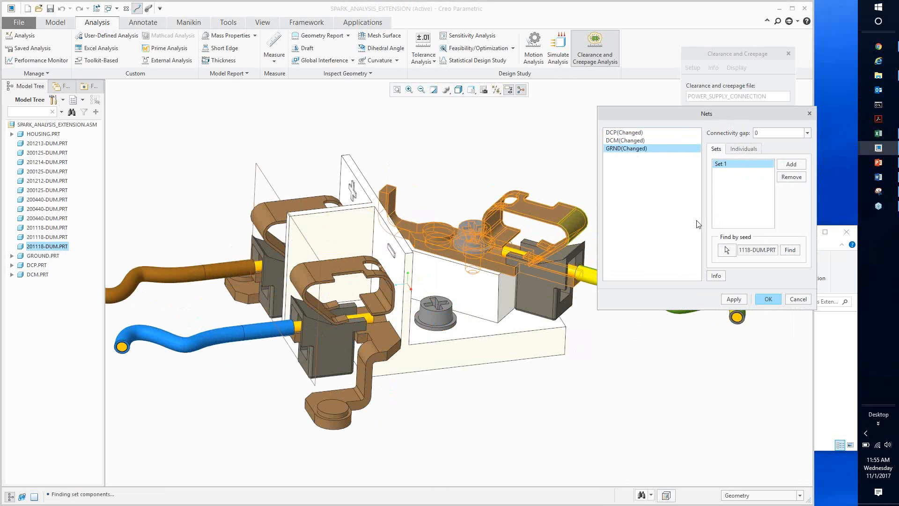
{"action": "left_click", "coordinate": [738, 300]}
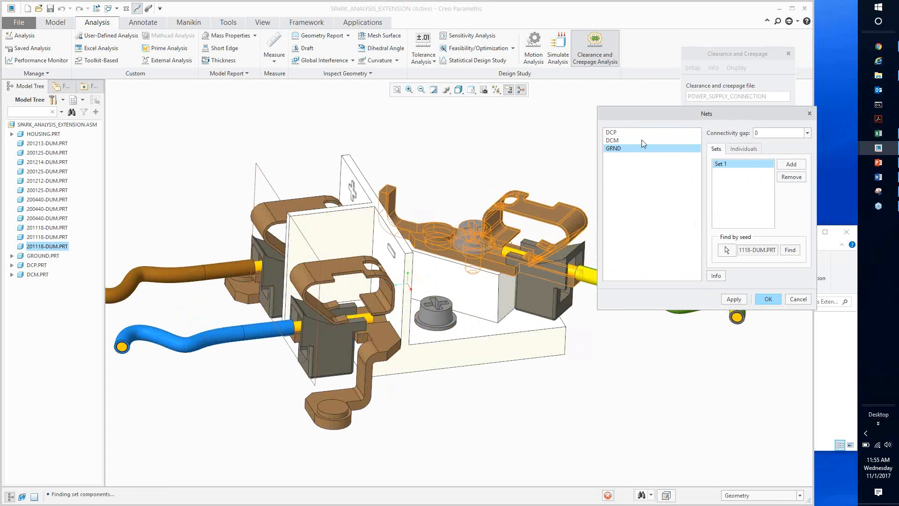
{"action": "left_click", "coordinate": [767, 299]}
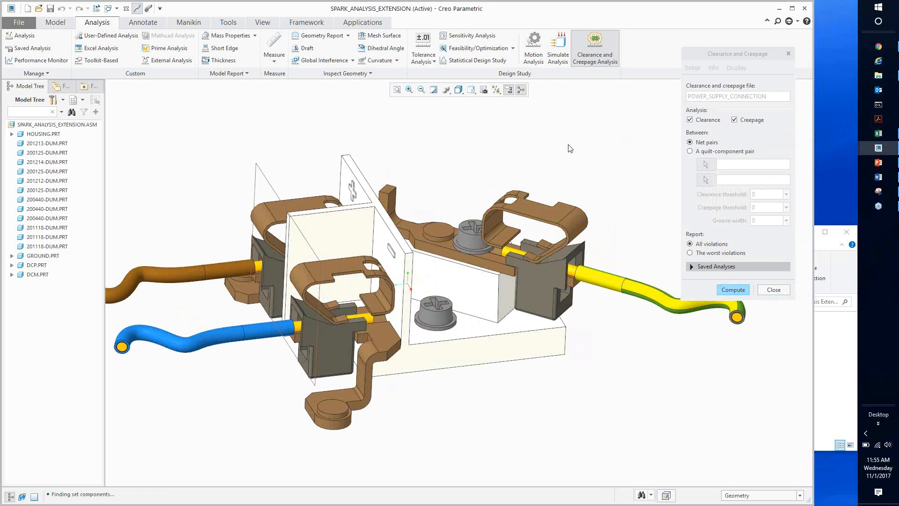
- Open the parameters of the ground clip 201118-DUM and examine its comparative tracking index parameter
{"action": "left_click", "coordinate": [536, 207]}
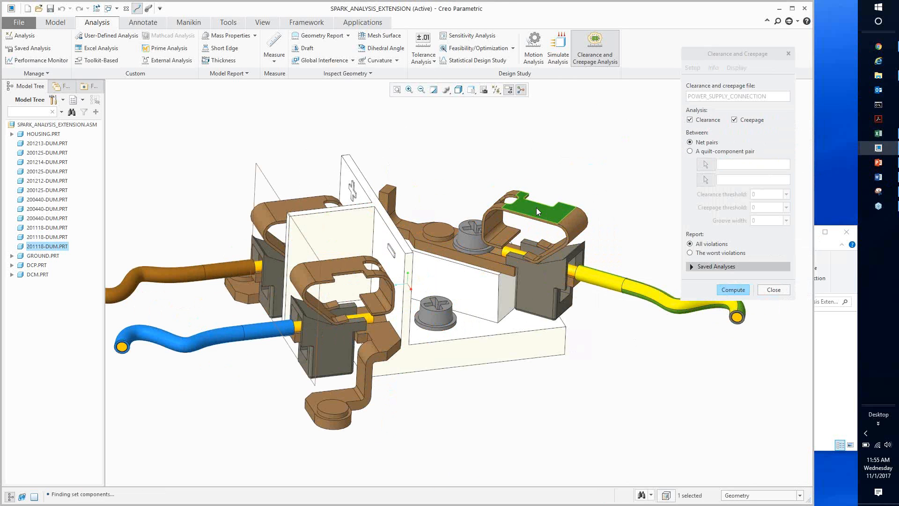
{"action": "right_click", "coordinate": [536, 208]}
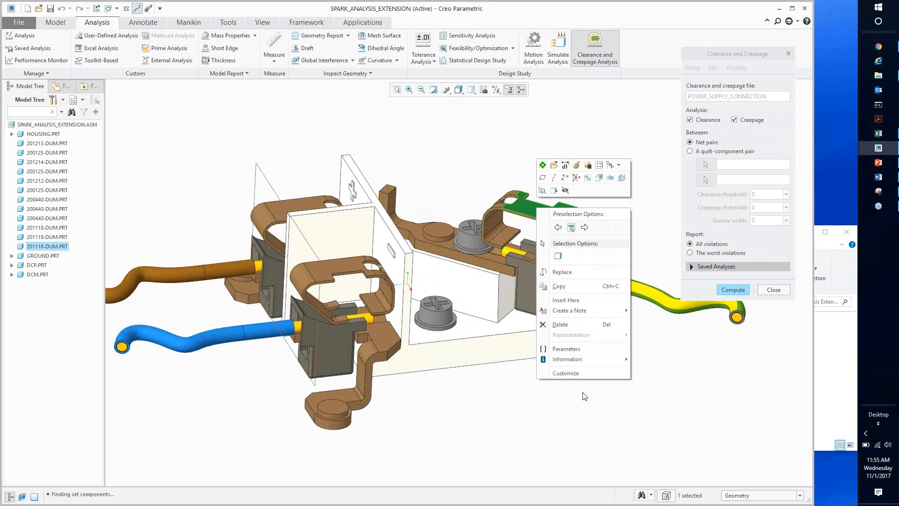
{"action": "left_click", "coordinate": [570, 350]}
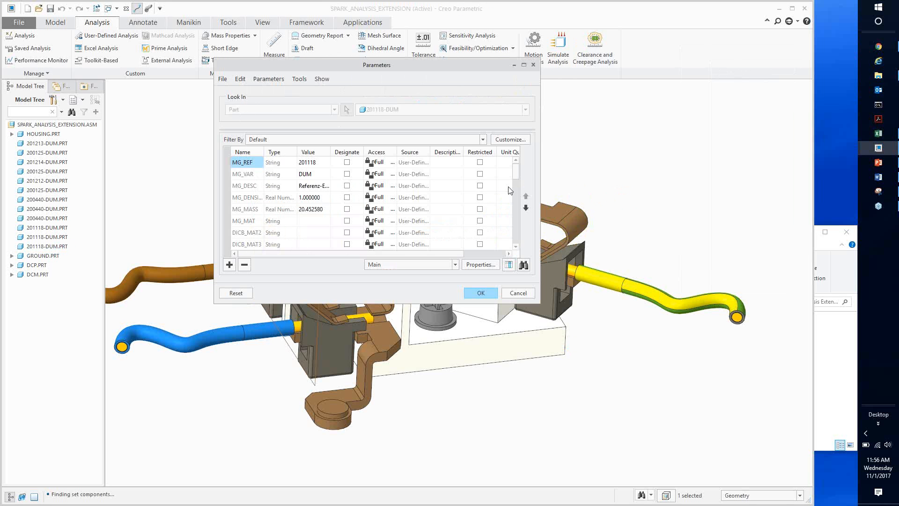
{"action": "left_click_drag", "start_coordinate": [516, 176], "coordinate": [514, 240]}
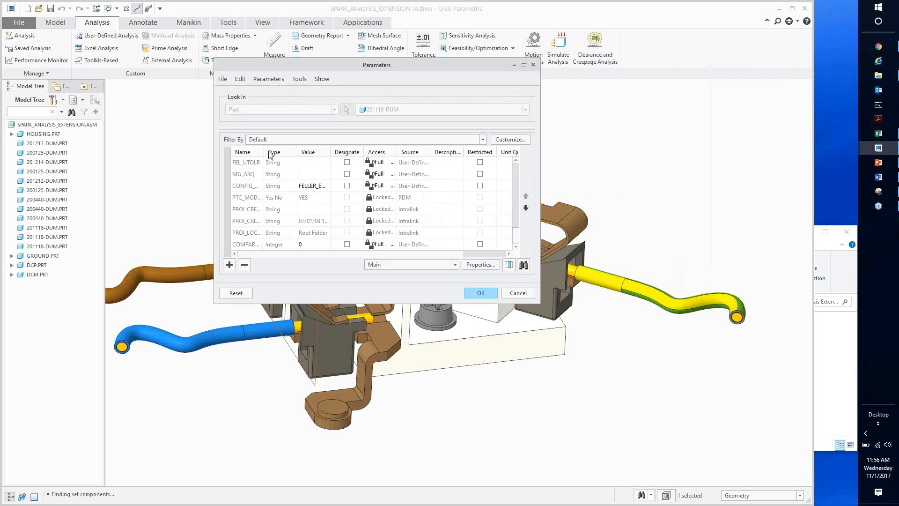
{"action": "left_click_drag", "start_coordinate": [265, 152], "coordinate": [318, 152]}
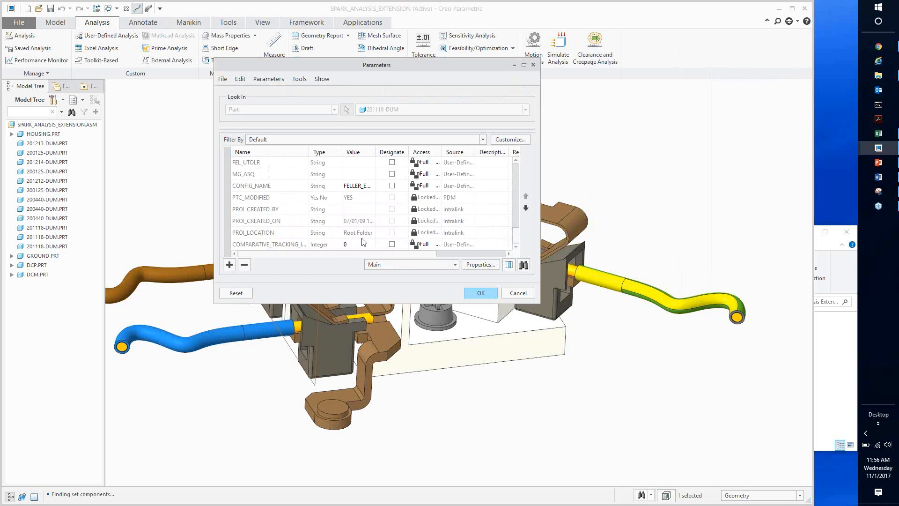
{"action": "left_click", "coordinate": [306, 248]}
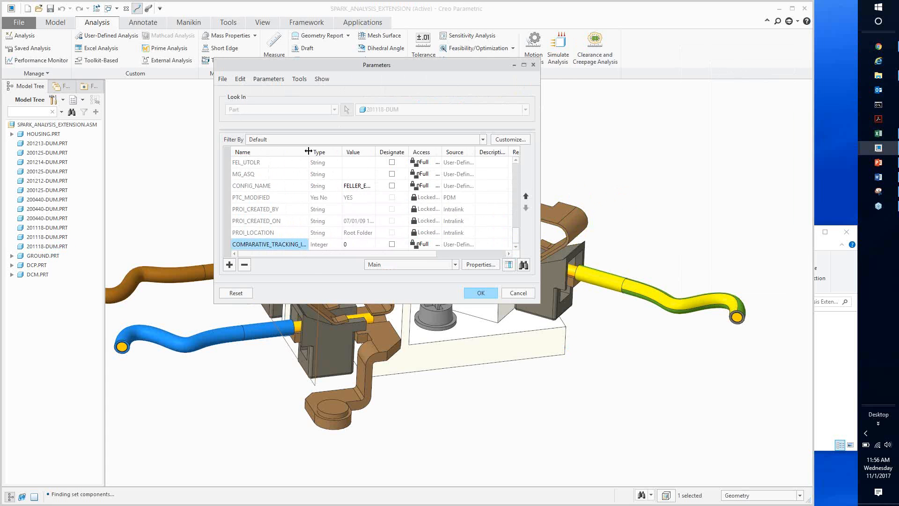
{"action": "left_click_drag", "start_coordinate": [309, 151], "coordinate": [329, 150]}
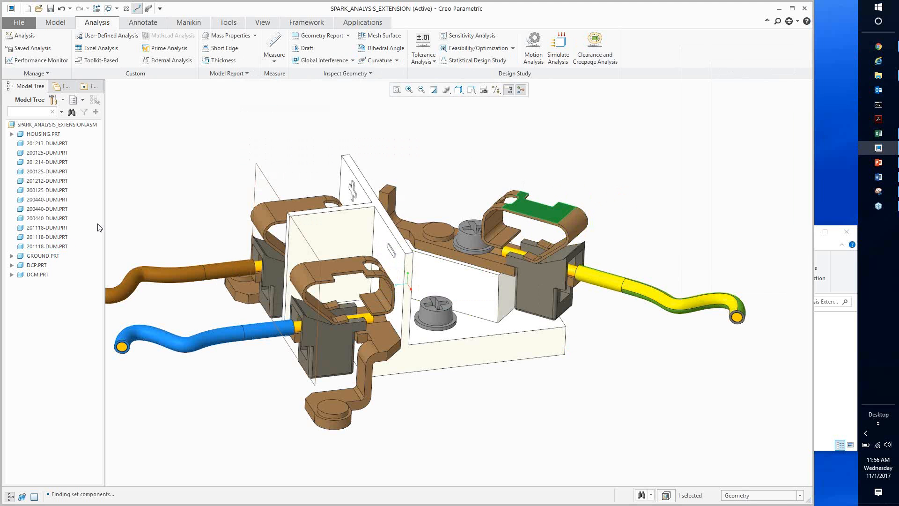
{"action": "left_click", "coordinate": [350, 152]}
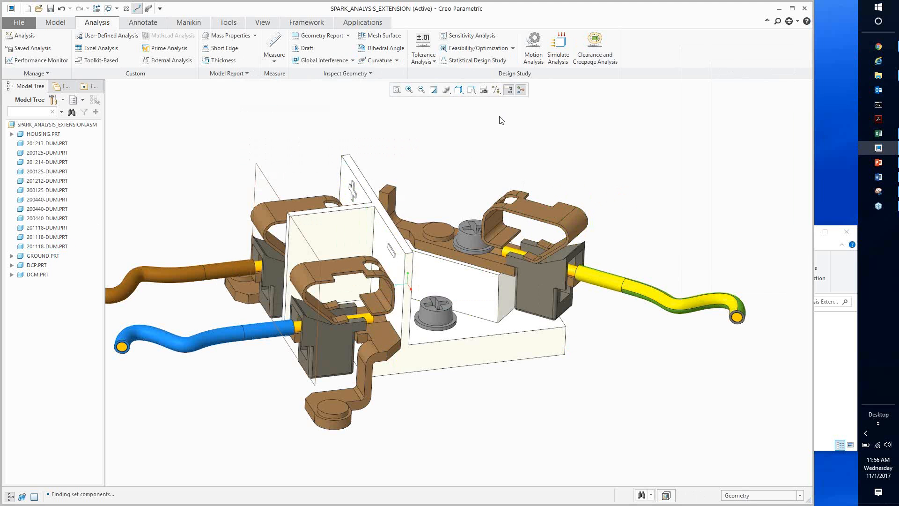
- Reopen the clearance and creepage analysis and load the POWER_SUPPLY_CONNECTION requirements file
{"action": "left_click", "coordinate": [594, 52]}
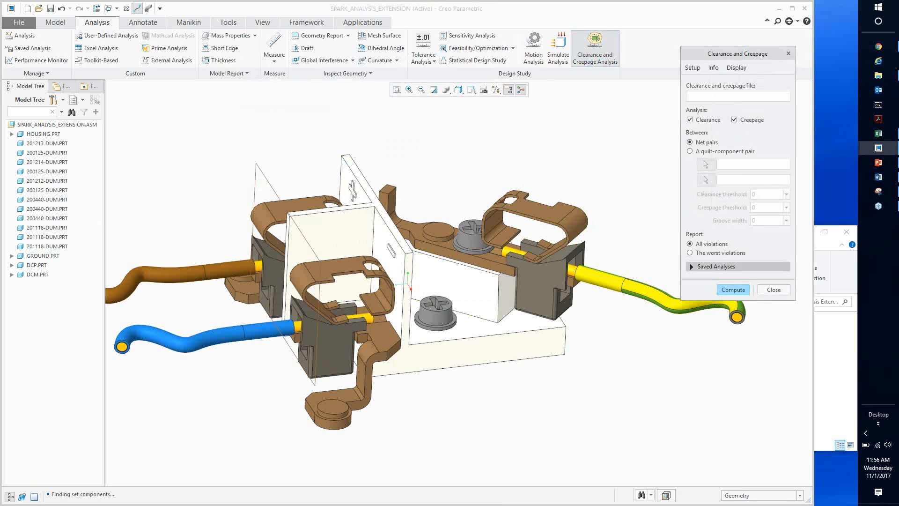
{"action": "left_click", "coordinate": [878, 177]}
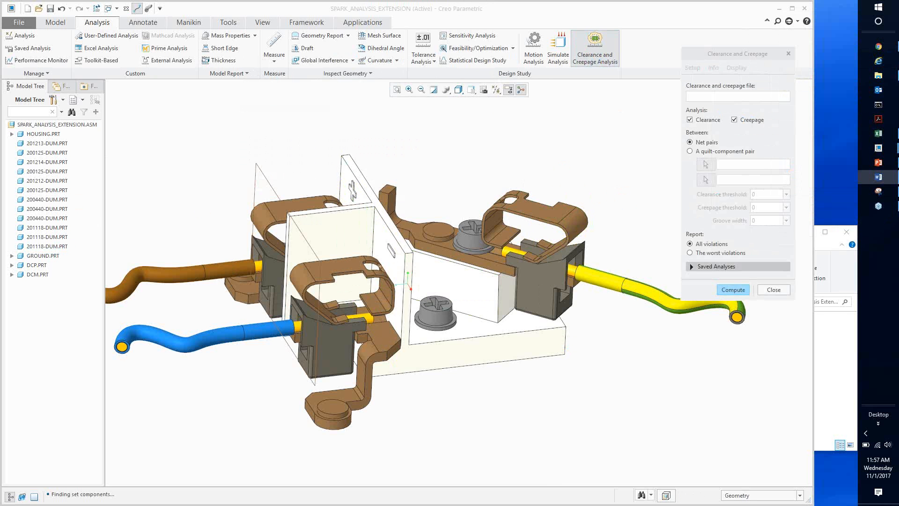
{"action": "key", "text": "super+d"}
{"action": "key", "text": "super+d"}
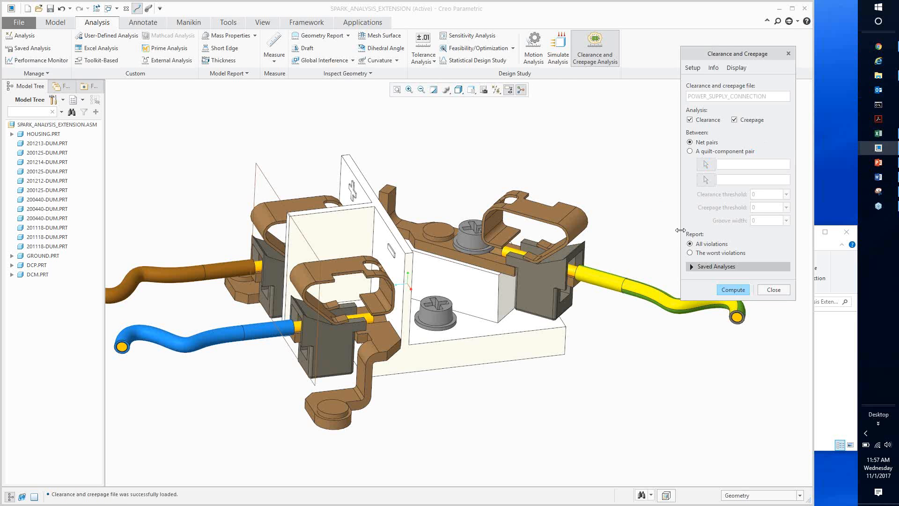
- Check the components assigned to the DCM, GRND and DCP nets, including the individual components of DCP
{"action": "left_click", "coordinate": [692, 68]}
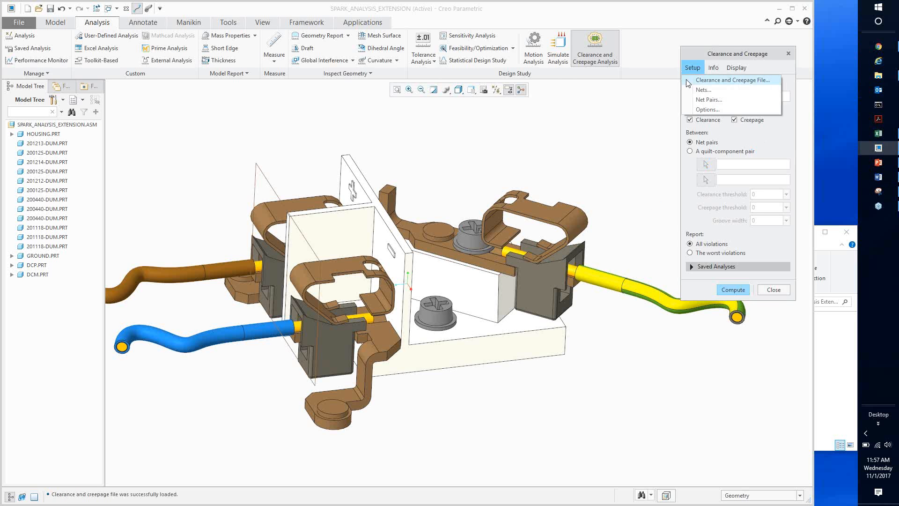
{"action": "left_click", "coordinate": [700, 90]}
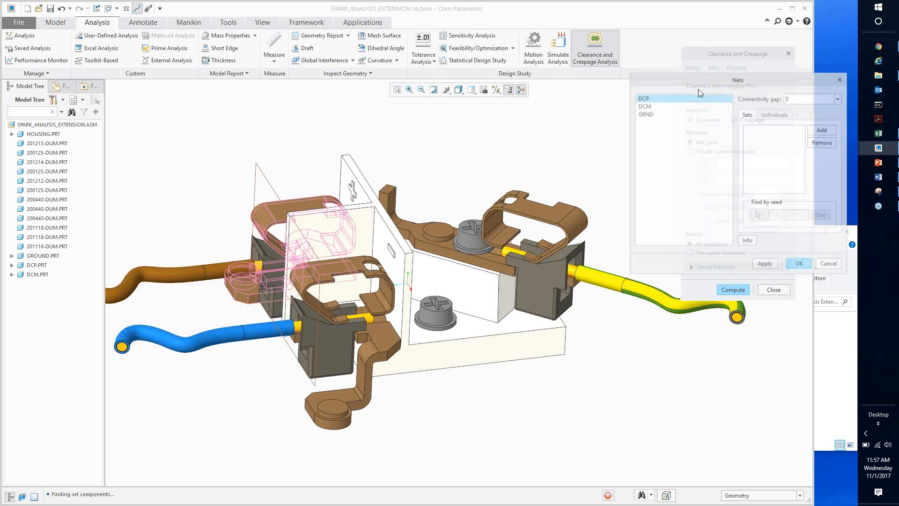
{"action": "left_click", "coordinate": [652, 106]}
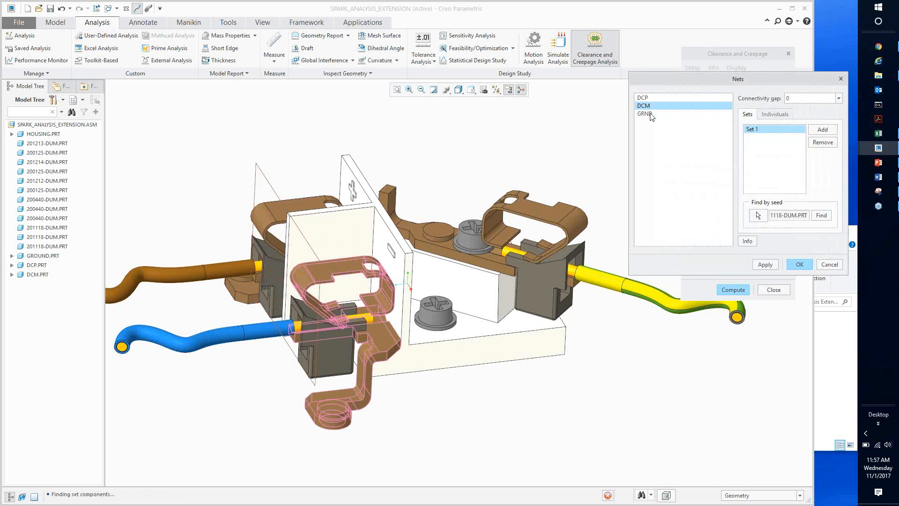
{"action": "left_click", "coordinate": [650, 114]}
{"action": "left_click", "coordinate": [649, 98]}
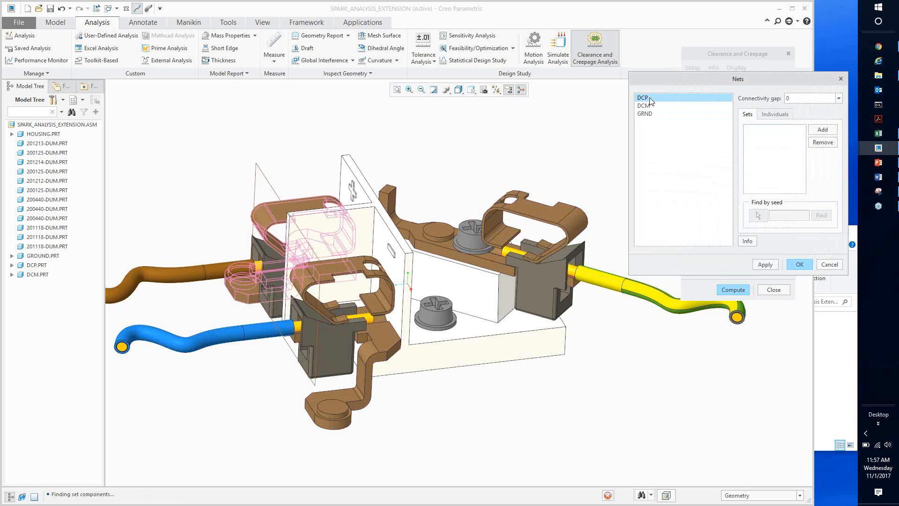
{"action": "left_click", "coordinate": [776, 114]}
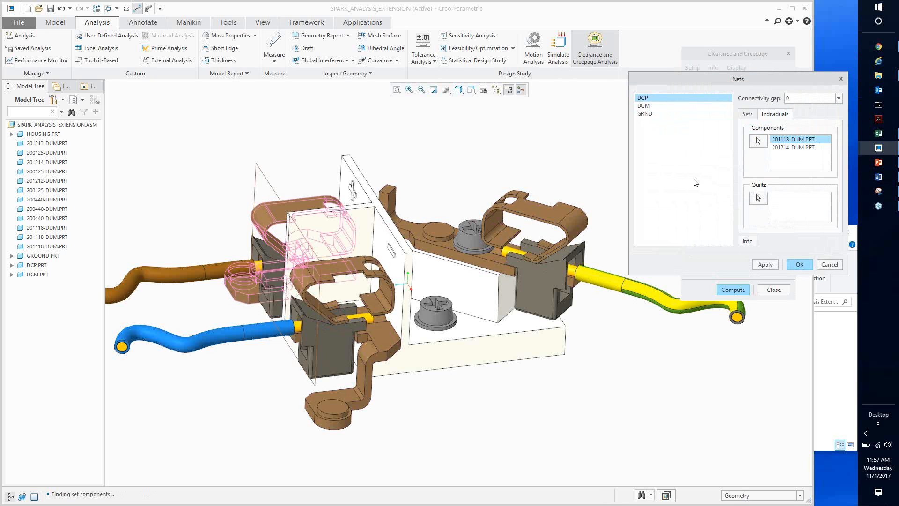
{"action": "left_click", "coordinate": [823, 264]}
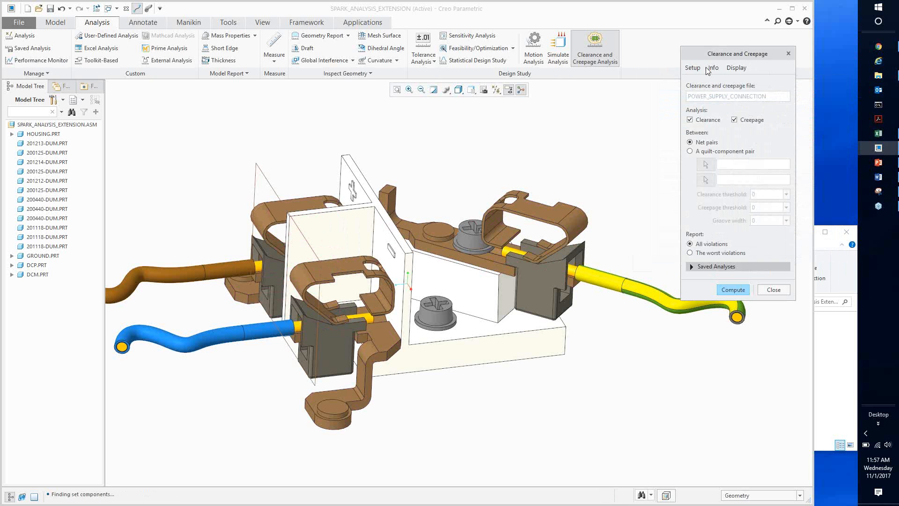
- Define the net pairs for the analysis with the pairing method Pair all nets
{"action": "left_click", "coordinate": [693, 67]}
{"action": "left_click", "coordinate": [703, 100]}
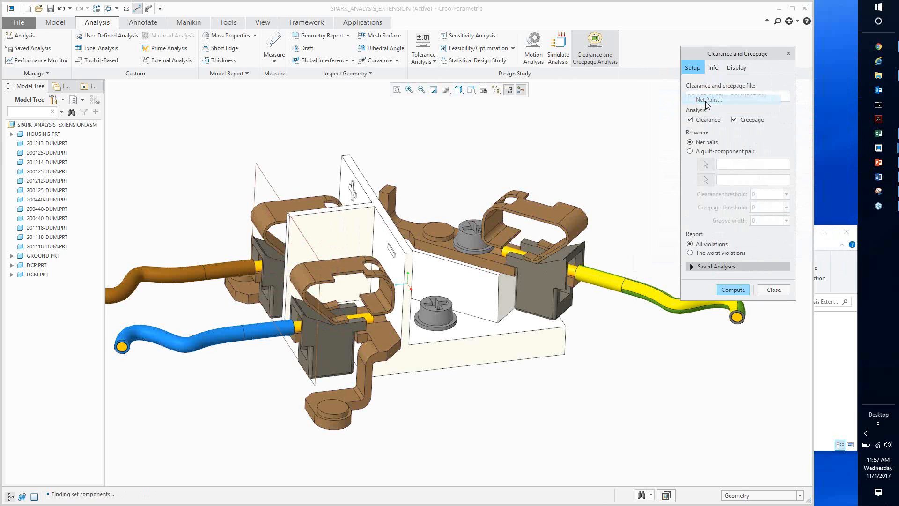
{"action": "left_click", "coordinate": [707, 130]}
{"action": "left_click", "coordinate": [687, 229]}
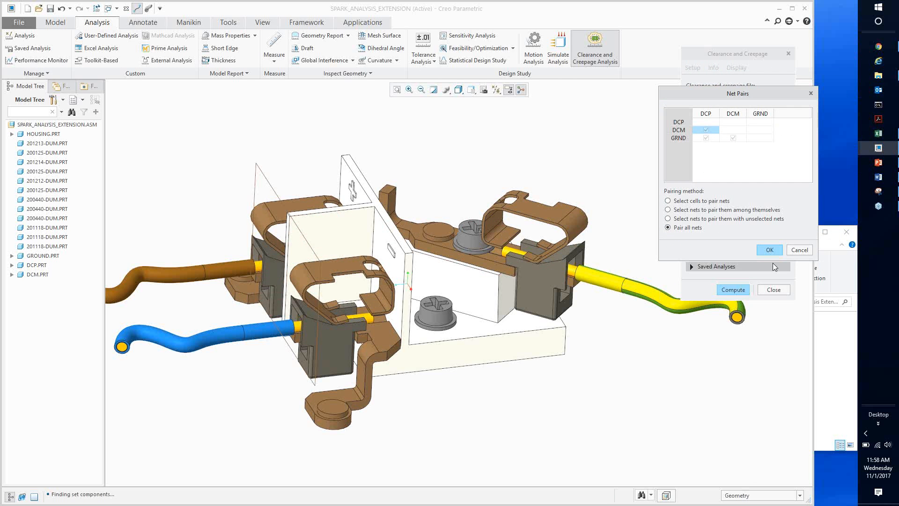
{"action": "left_click", "coordinate": [771, 251]}
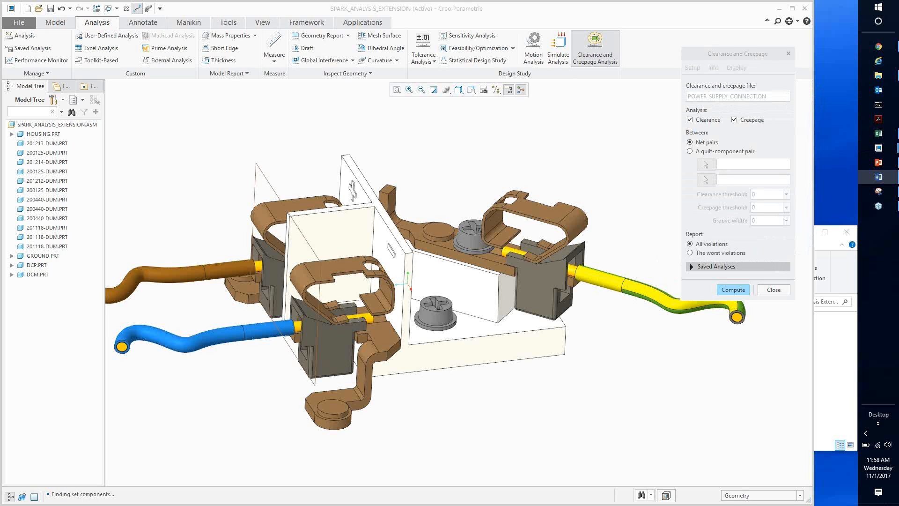
- Review the analysis options for clearance and creepage mesh size and duplicated violation tolerance, and accept the defaults
{"action": "left_click", "coordinate": [693, 68]}
{"action": "left_click", "coordinate": [704, 111]}
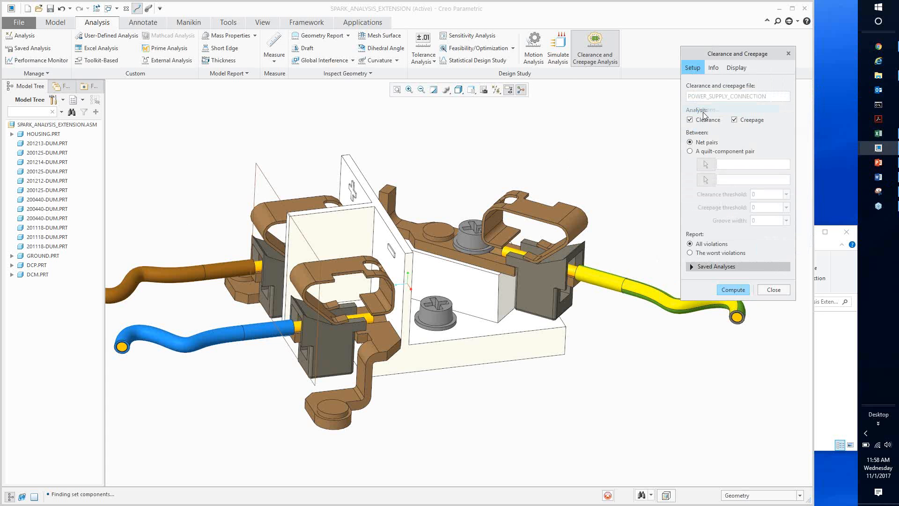
{"action": "left_click_drag", "start_coordinate": [702, 104], "coordinate": [553, 76]}
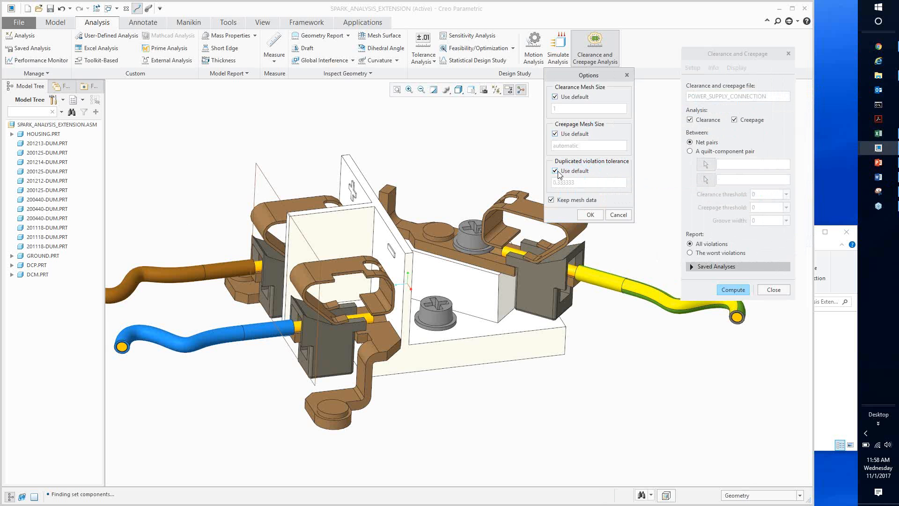
{"action": "left_click", "coordinate": [589, 215]}
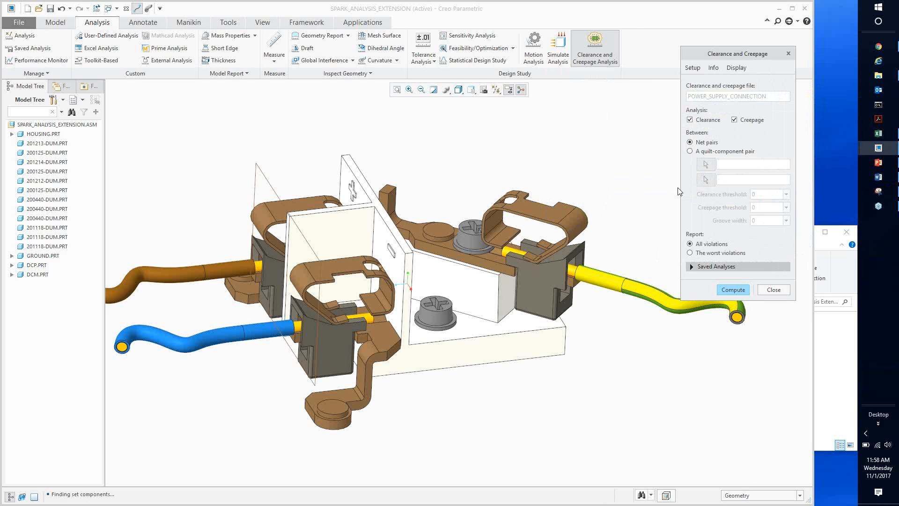
- Compute the clearance and creepage analysis for the net pairs, reporting only the worst violations
{"action": "left_click", "coordinate": [695, 253]}
{"action": "left_click", "coordinate": [732, 289]}
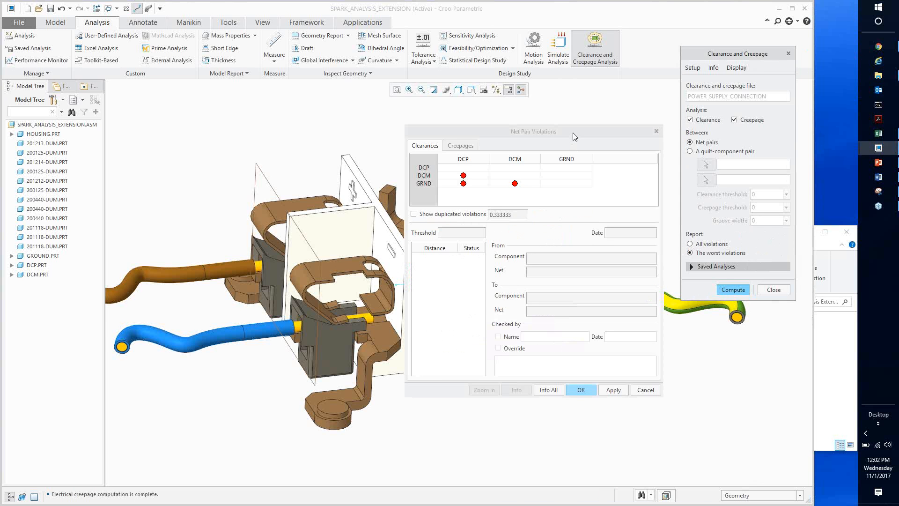
{"action": "left_click_drag", "start_coordinate": [572, 133], "coordinate": [566, 125]}
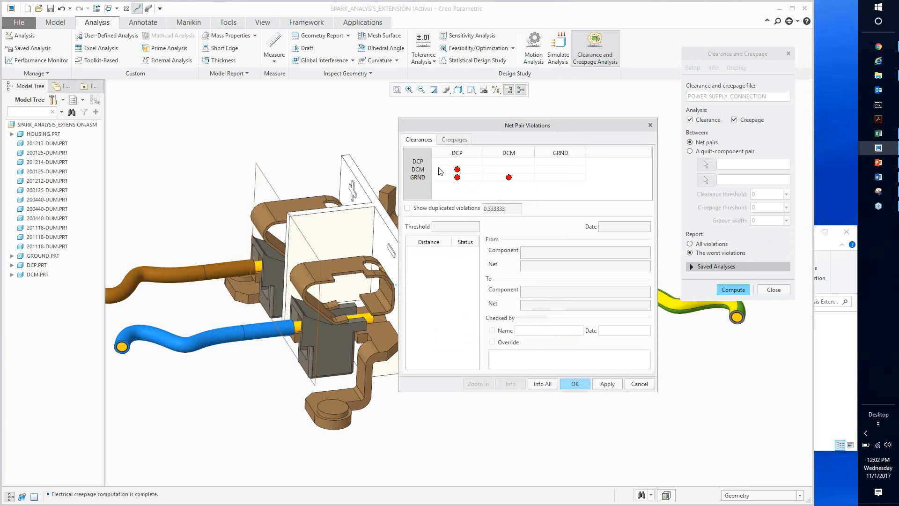
- Examine the DCP–DCM clearance result and the creepage results for DCP–DCM and DCP–GRND in the model
{"action": "left_click", "coordinate": [455, 170]}
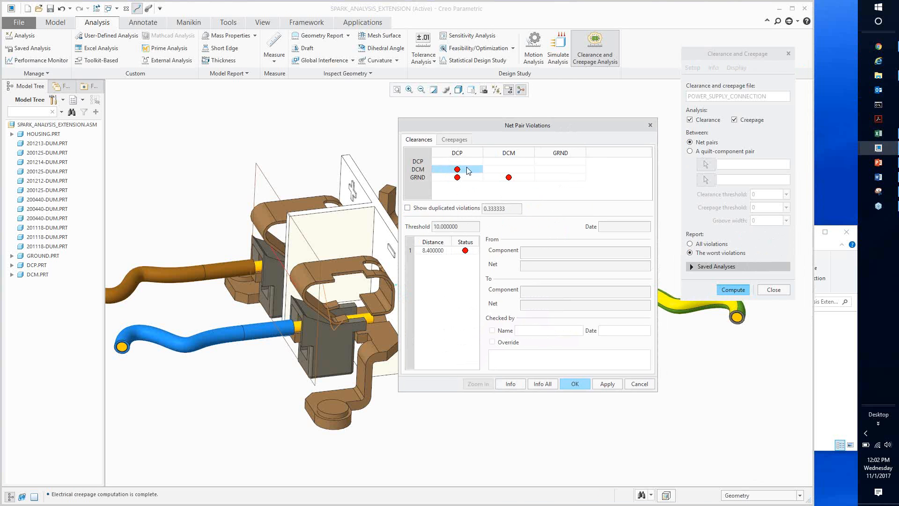
{"action": "left_click", "coordinate": [448, 140]}
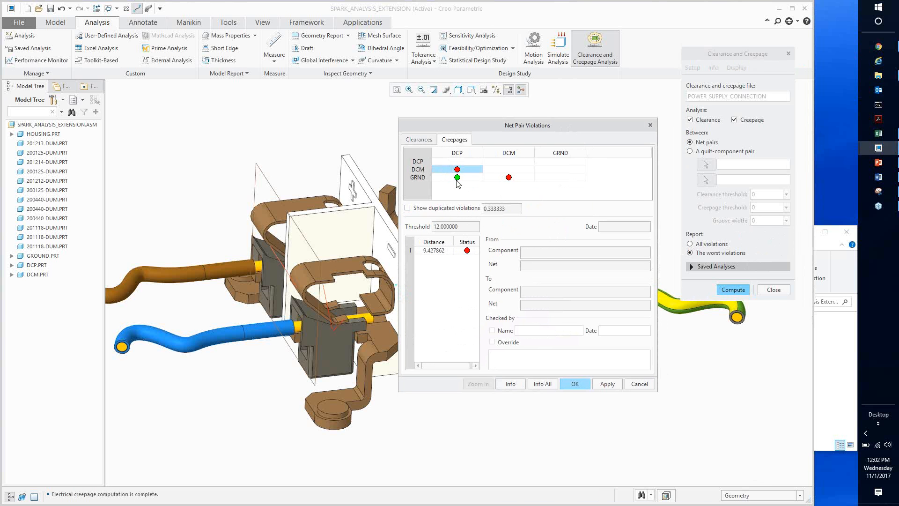
{"action": "left_click", "coordinate": [456, 178]}
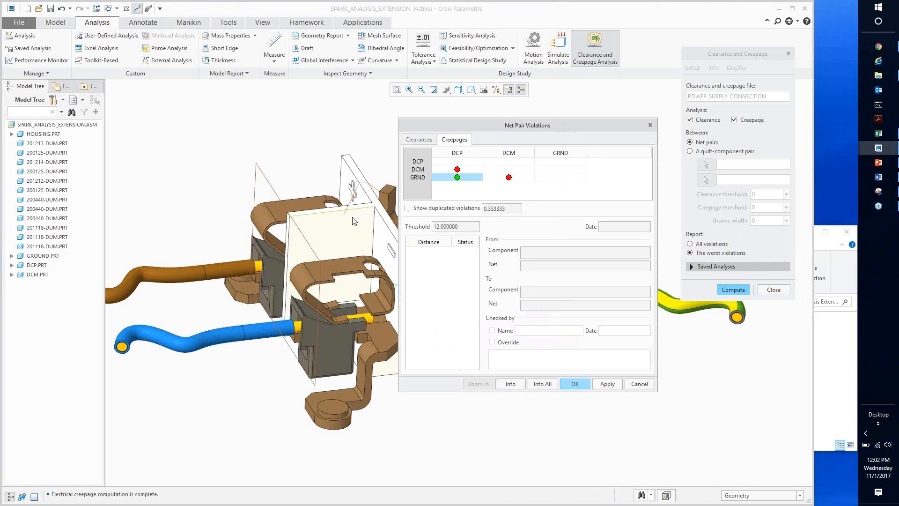
{"action": "middle_click_drag", "start_coordinate": [448, 183], "coordinate": [330, 179], "text": "shift"}
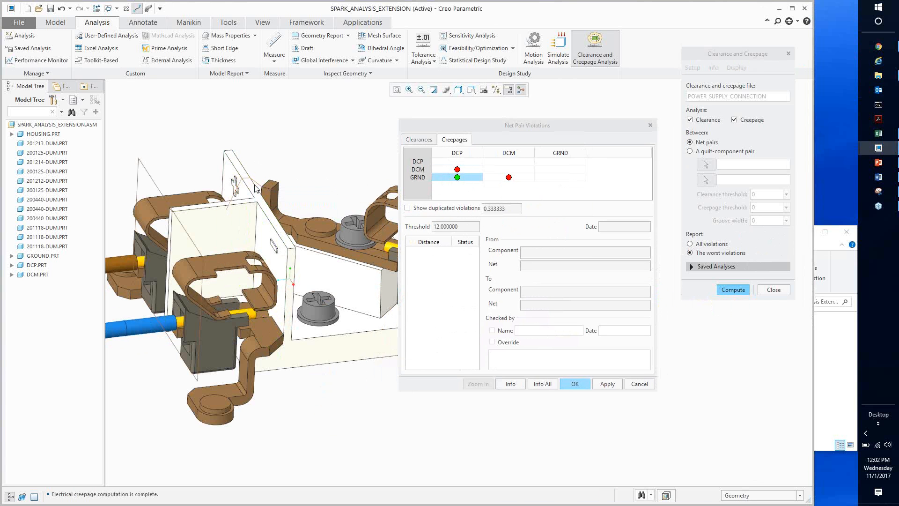
- Examine the DCP–DCM creepage and the DCP–GRND and DCM–GRND clearance violations in the model, and close the results
{"action": "left_click", "coordinate": [452, 172]}
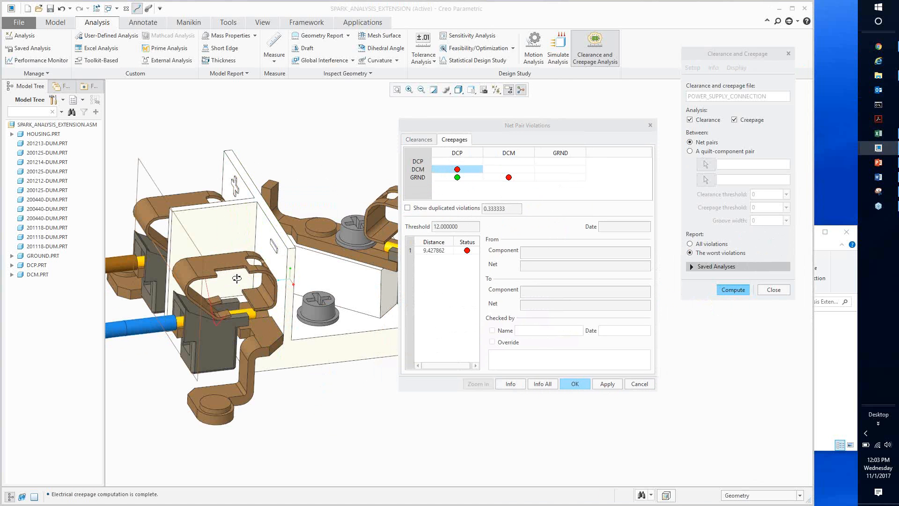
{"action": "middle_click_drag", "start_coordinate": [236, 279], "coordinate": [257, 310]}
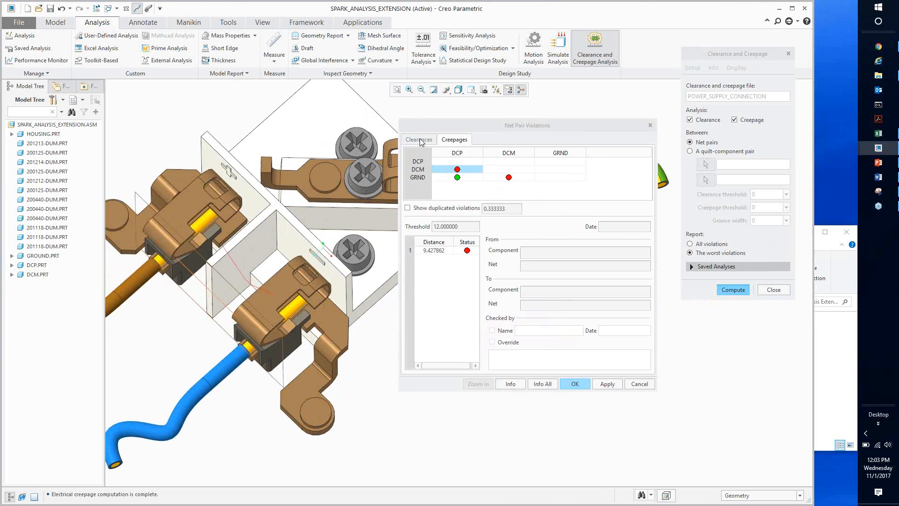
{"action": "left_click", "coordinate": [421, 141]}
{"action": "left_click", "coordinate": [457, 177]}
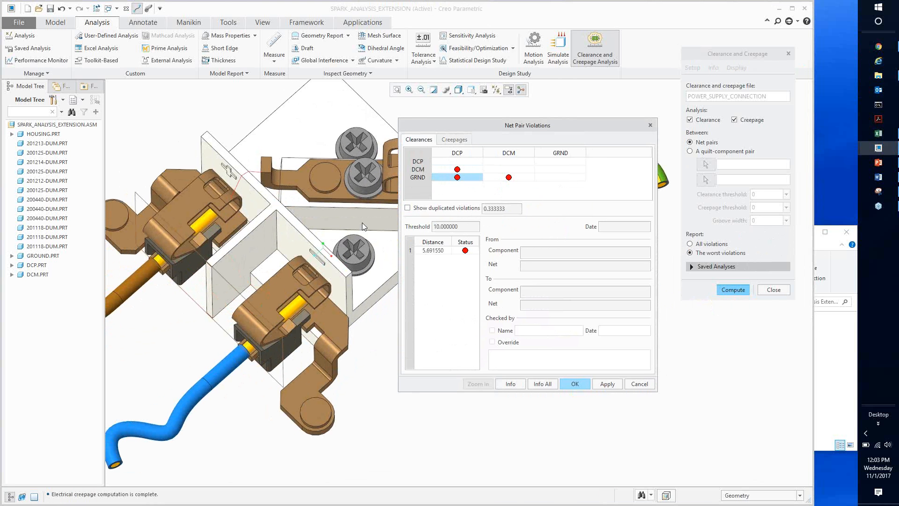
{"action": "left_click", "coordinate": [466, 170]}
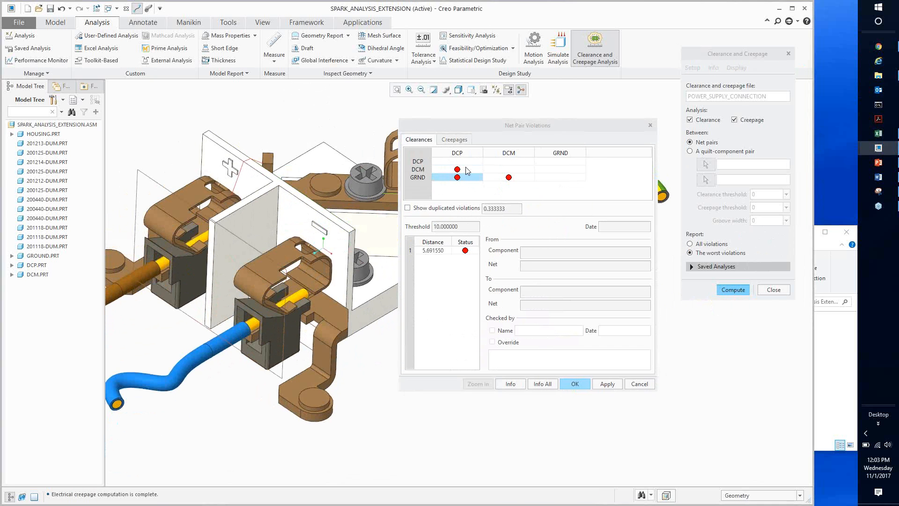
{"action": "left_click", "coordinate": [500, 179]}
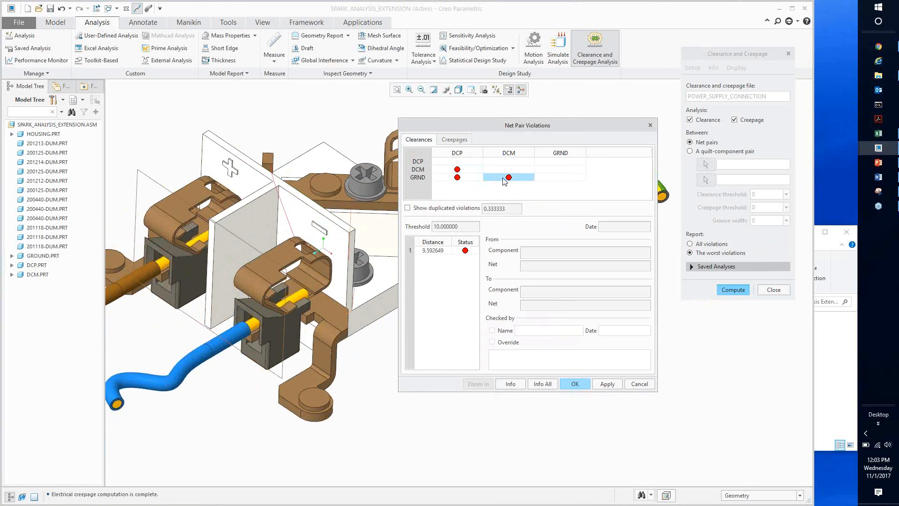
{"action": "middle_click_drag", "start_coordinate": [313, 220], "coordinate": [292, 220]}
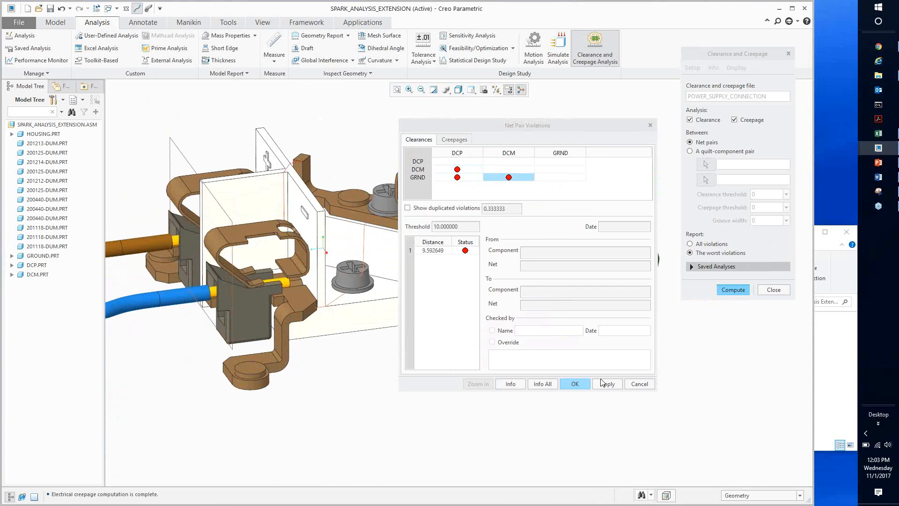
{"action": "left_click", "coordinate": [576, 384]}
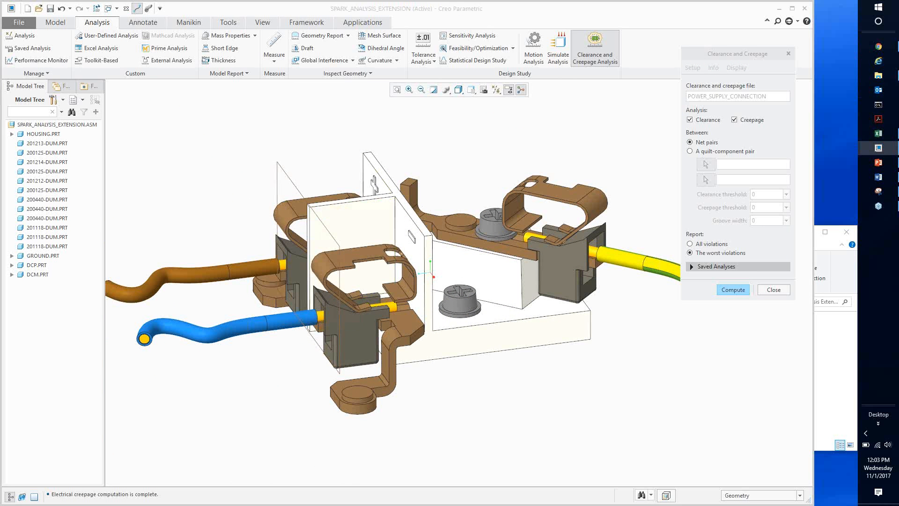
- Activate the HOUSING part for editing within the assembly
{"action": "key", "text": "alt+Tab"}
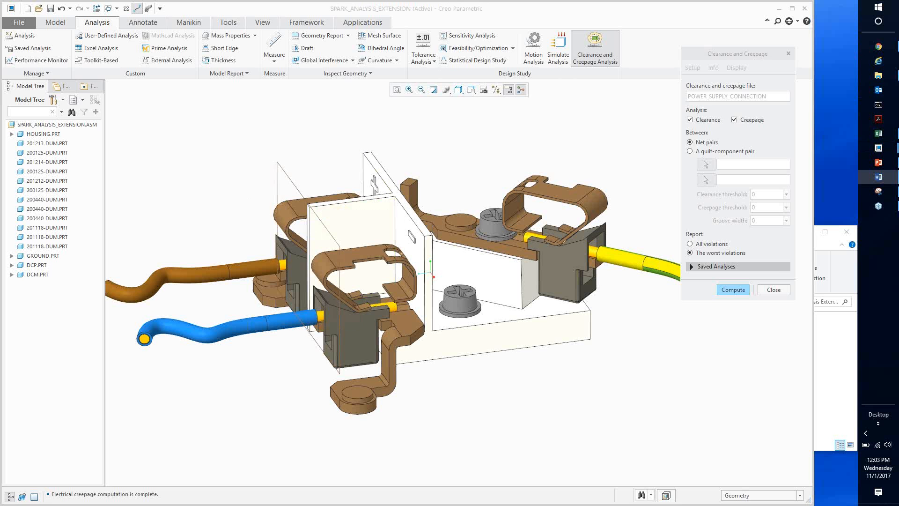
{"action": "left_click", "coordinate": [415, 136]}
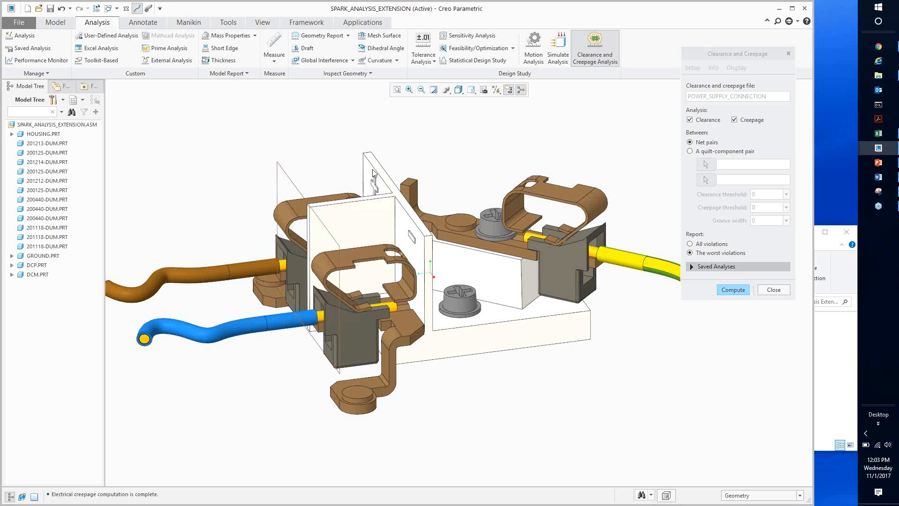
{"action": "scroll", "coordinate": [394, 198], "scroll_direction": "down", "scroll_amount": 2}
{"action": "scroll", "coordinate": [394, 197], "scroll_direction": "down", "scroll_amount": 2}
{"action": "left_click", "coordinate": [401, 196]}
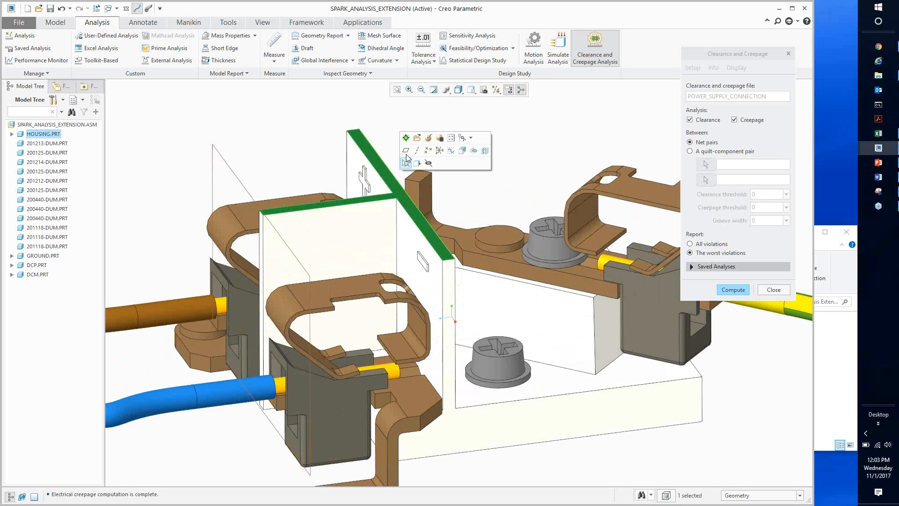
{"action": "left_click", "coordinate": [405, 138]}
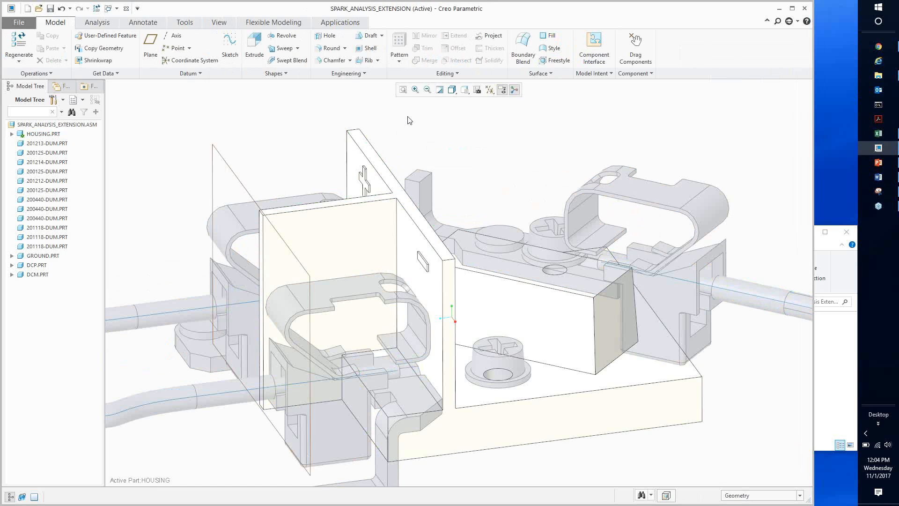
- Set the central divider wall's zero end offset to 1.5 and its depth dimension at the base to 3.5
{"action": "left_click", "coordinate": [398, 193]}
{"action": "double_click", "coordinate": [401, 193]}
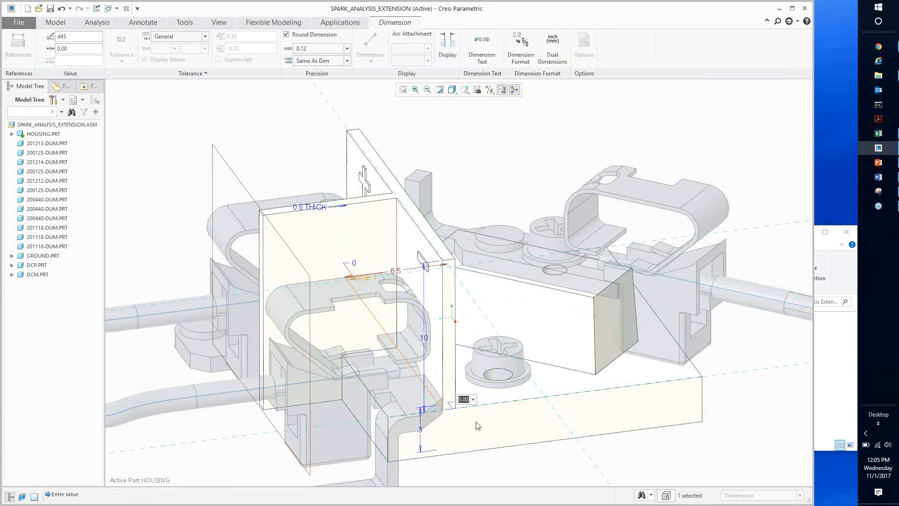
{"action": "type", "text": "1.5"}
{"action": "key", "text": "Return"}
{"action": "double_click", "coordinate": [423, 434]}
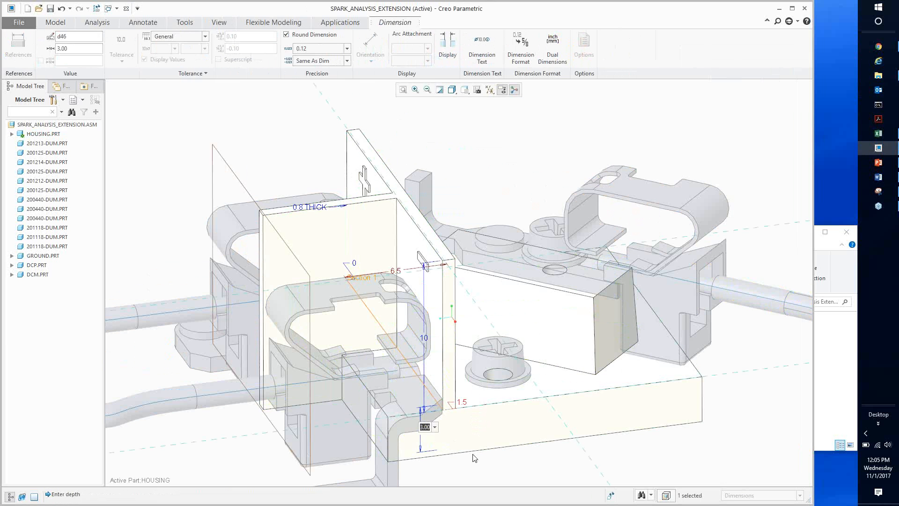
{"action": "type", "text": "3.5"}
{"action": "key", "text": "Return"}
- Set the central divider wall's height to 12 and regenerate the housing
{"action": "middle_click_drag", "start_coordinate": [479, 350], "coordinate": [443, 367]}
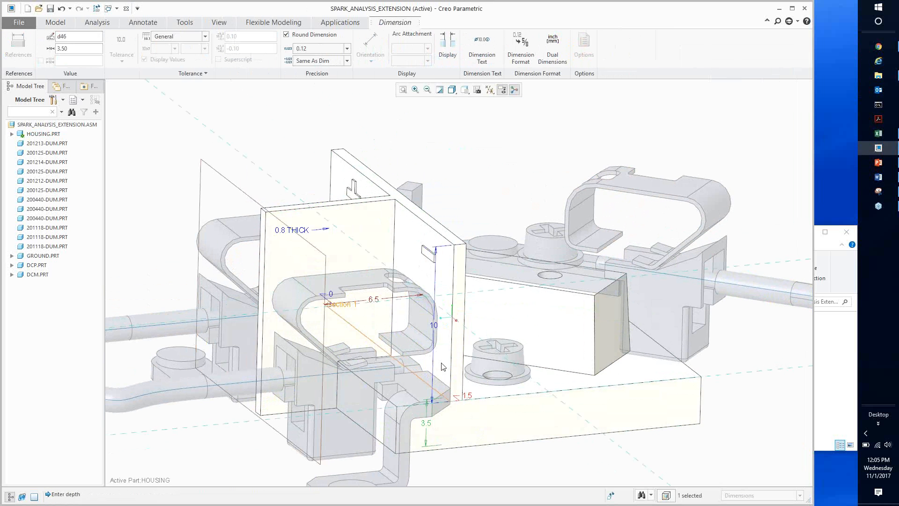
{"action": "double_click", "coordinate": [434, 324]}
{"action": "type", "text": "12"}
{"action": "key", "text": "Return"}
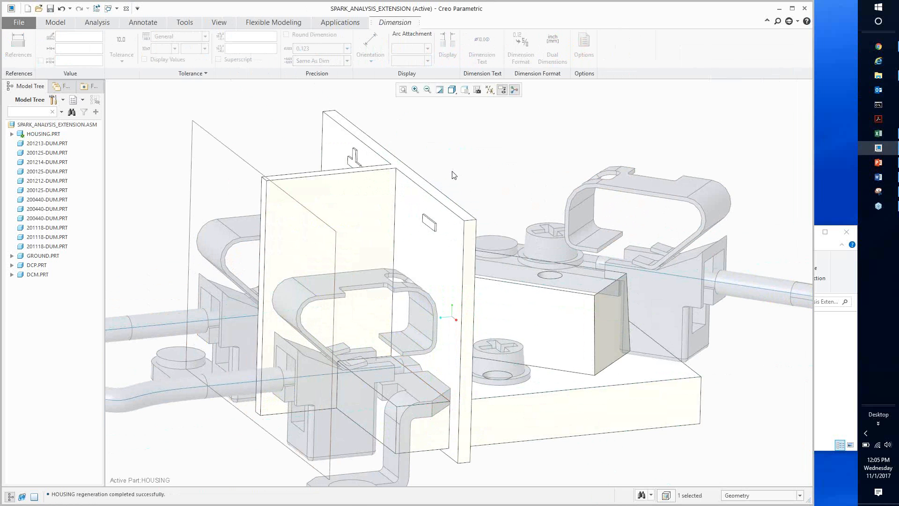
- Make the top-level assembly SPARK_ANALYSIS_EXTENSION the active model again
{"action": "left_click", "coordinate": [273, 22]}
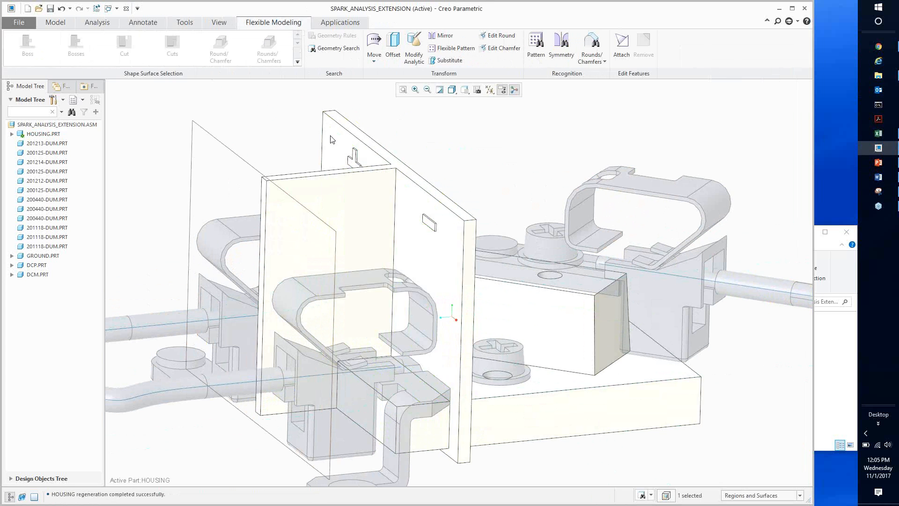
{"action": "left_click", "coordinate": [61, 24]}
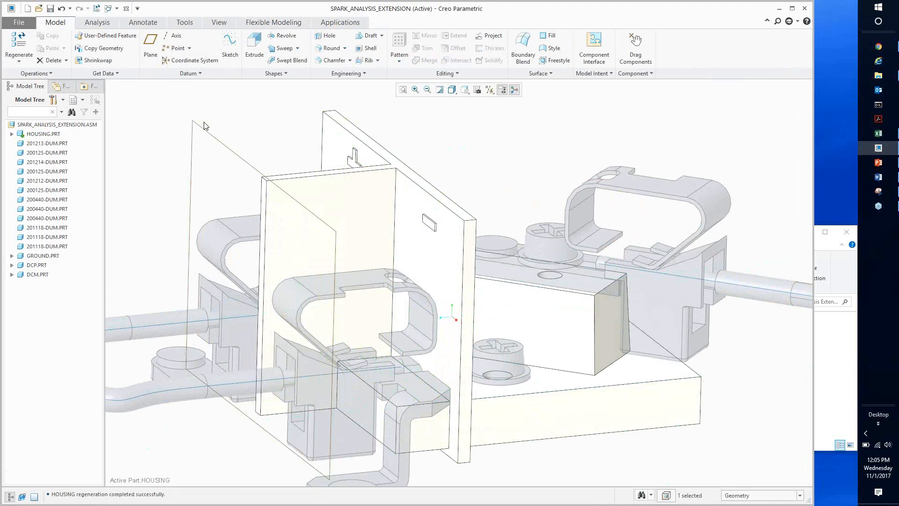
{"action": "left_click", "coordinate": [47, 127]}
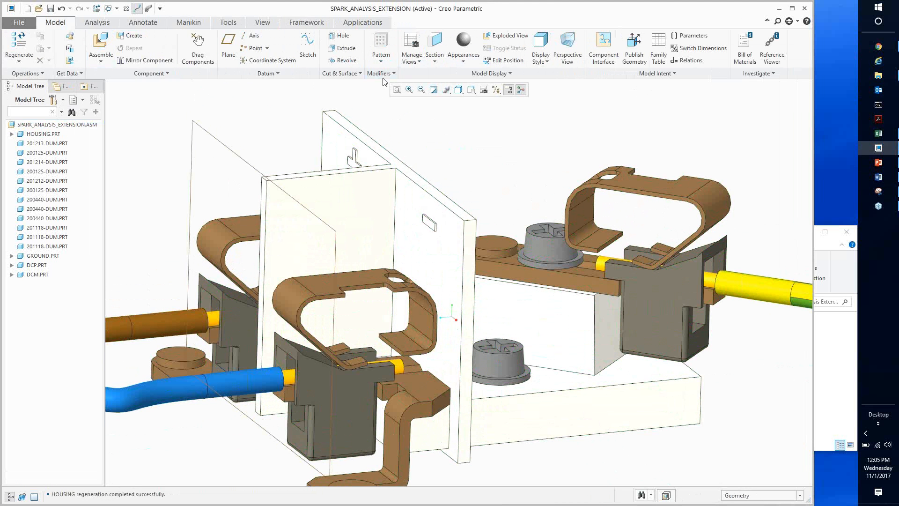
- Recompute the clearance and creepage analysis for the net pairs on the modified housing, reporting only the worst violations
{"action": "left_click", "coordinate": [98, 24]}
{"action": "left_click", "coordinate": [609, 60]}
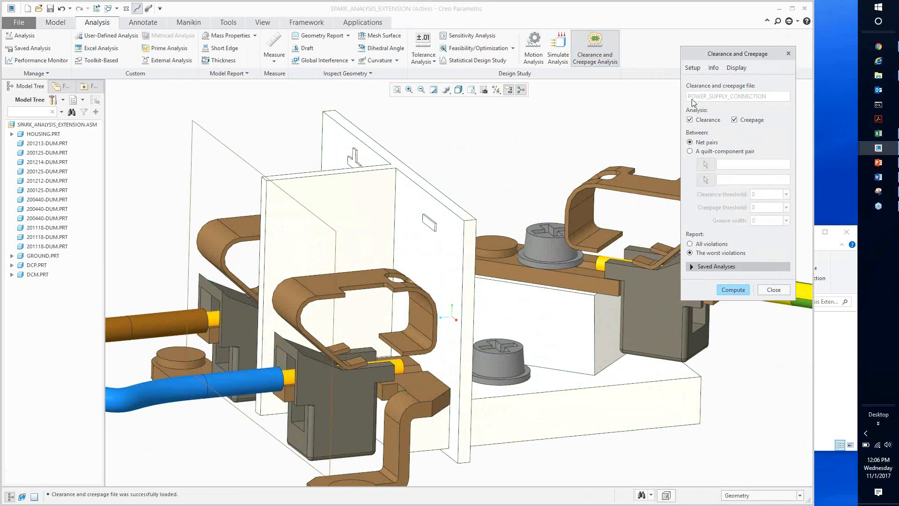
{"action": "left_click", "coordinate": [735, 290]}
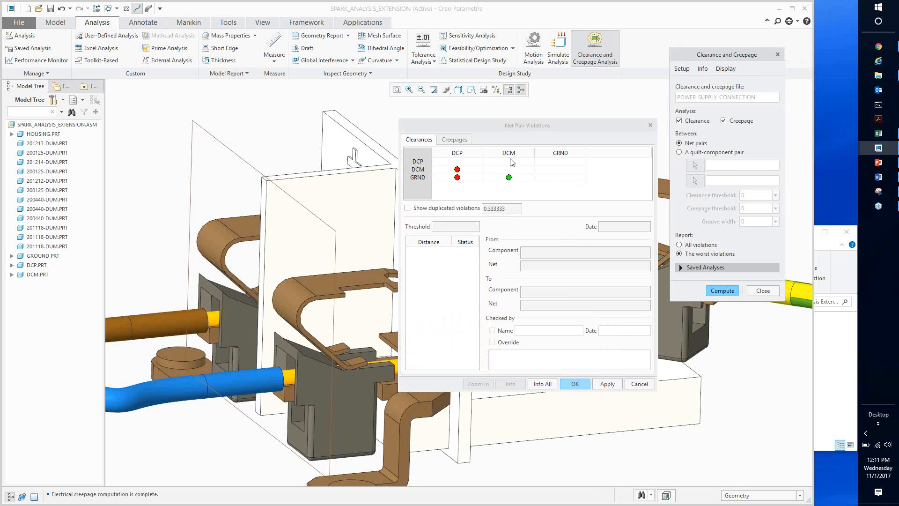
- Examine the recomputed clearance results for DCM–GRND and DCP–GRND, highlighting the DCP–GRND violation path in the model
{"action": "left_click", "coordinate": [509, 177]}
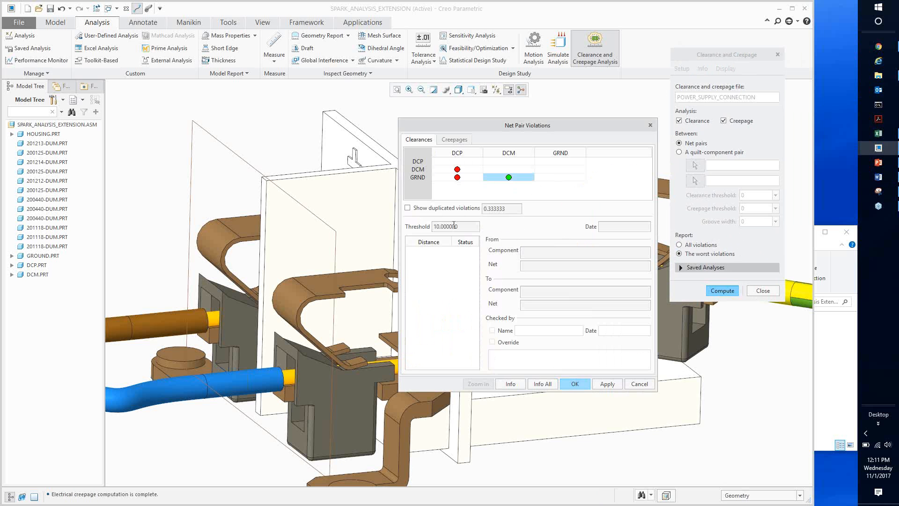
{"action": "left_click", "coordinate": [456, 179]}
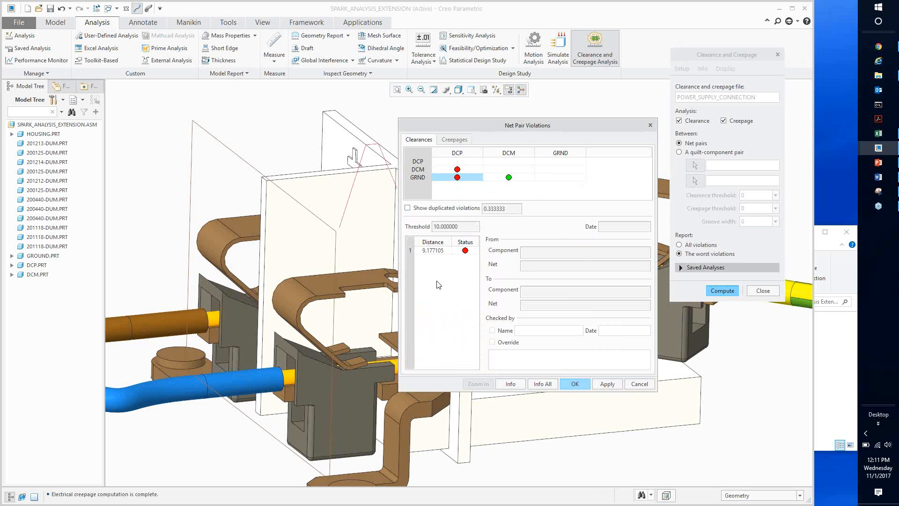
{"action": "left_click", "coordinate": [440, 251]}
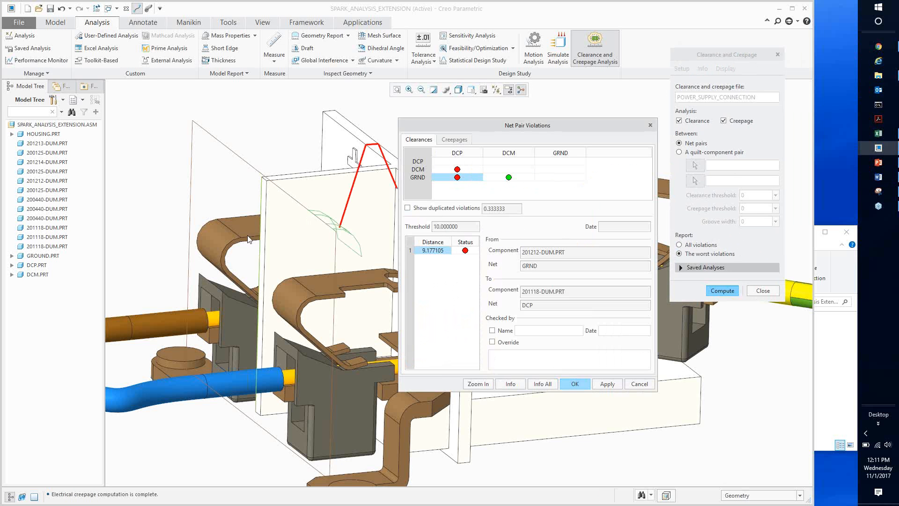
{"action": "scroll", "coordinate": [304, 222], "scroll_direction": "down", "scroll_amount": 3}
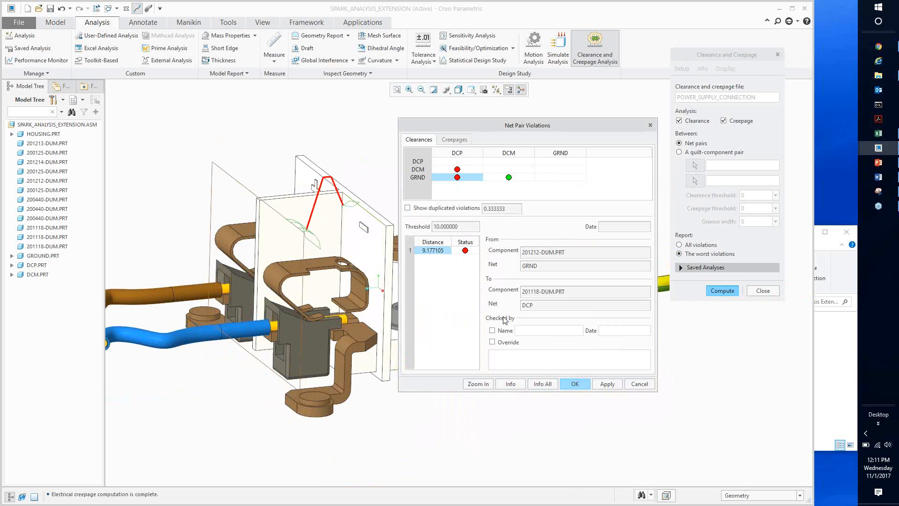
- Mark the DCP–GRND clearance violation as checked by the reviewer and override it with the comment OK
{"action": "left_click", "coordinate": [492, 330]}
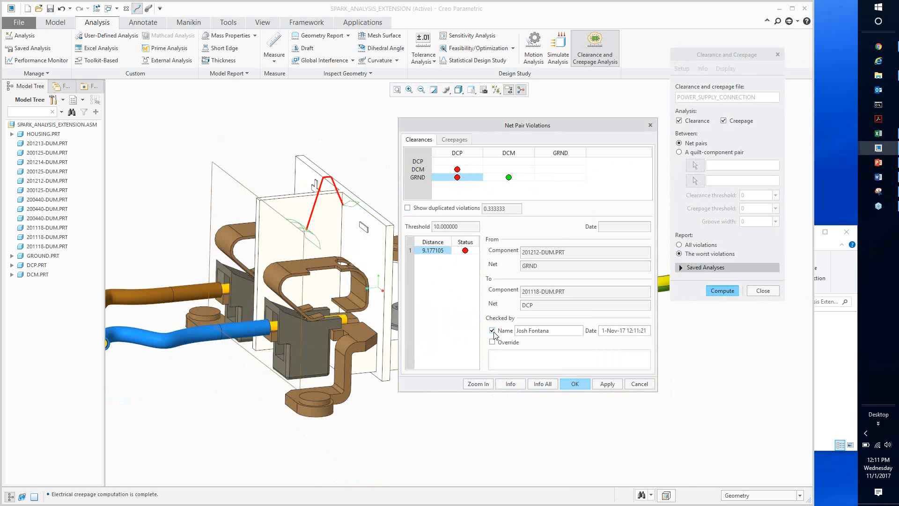
{"action": "left_click", "coordinate": [492, 342]}
{"action": "type", "text": "OK"}
- Examine the recomputed creepage results for all net pairs, highlighting the DCP–DCM violation path in the model
{"action": "left_click", "coordinate": [456, 139]}
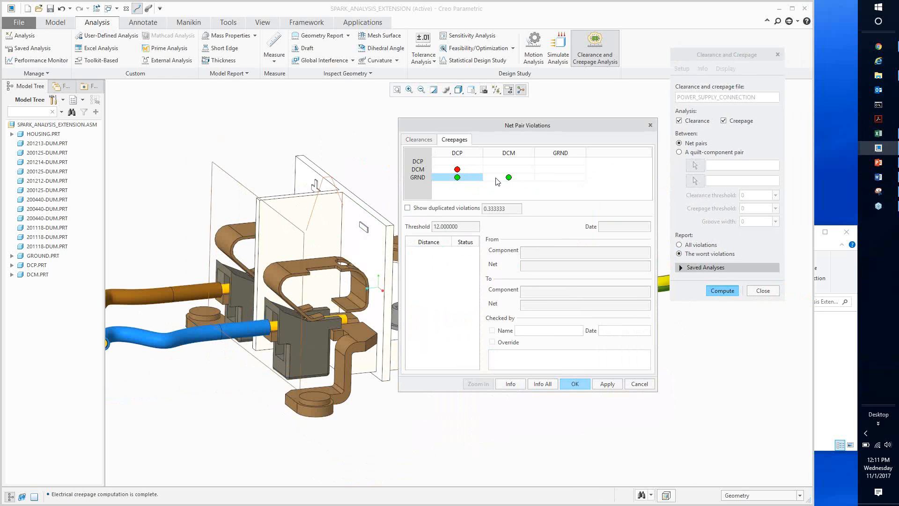
{"action": "left_click", "coordinate": [501, 178]}
{"action": "left_click", "coordinate": [467, 177]}
{"action": "left_click", "coordinate": [498, 178]}
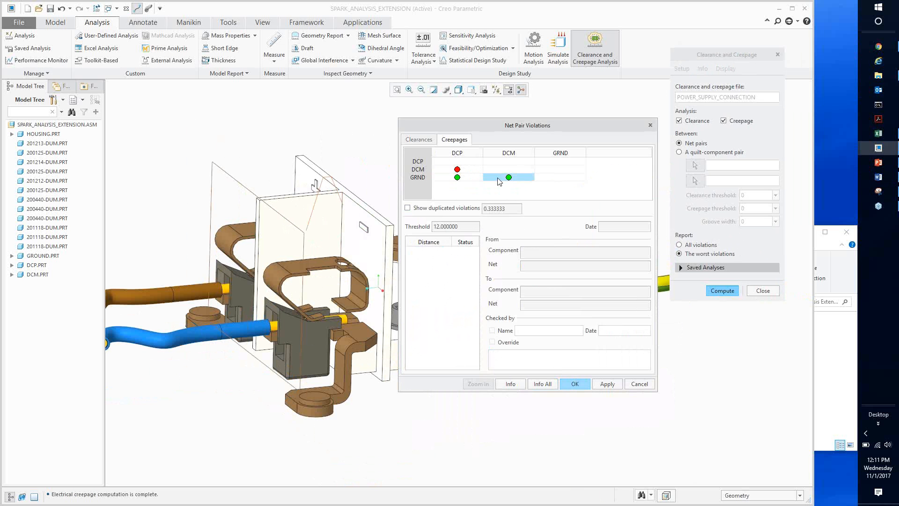
{"action": "left_click", "coordinate": [451, 179]}
{"action": "left_click", "coordinate": [451, 169]}
{"action": "left_click", "coordinate": [431, 250]}
{"action": "scroll", "coordinate": [321, 314], "scroll_direction": "down", "scroll_amount": 2}
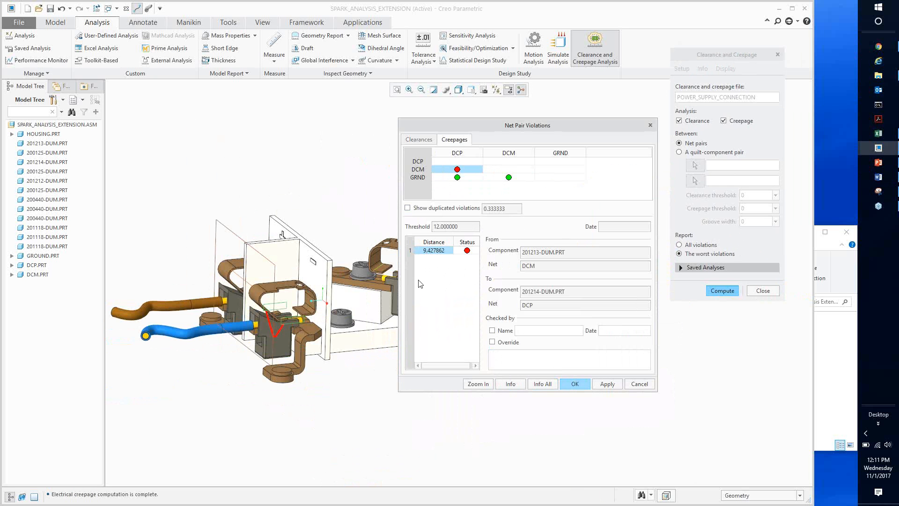
{"action": "scroll", "coordinate": [273, 282], "scroll_direction": "up", "scroll_amount": 2}
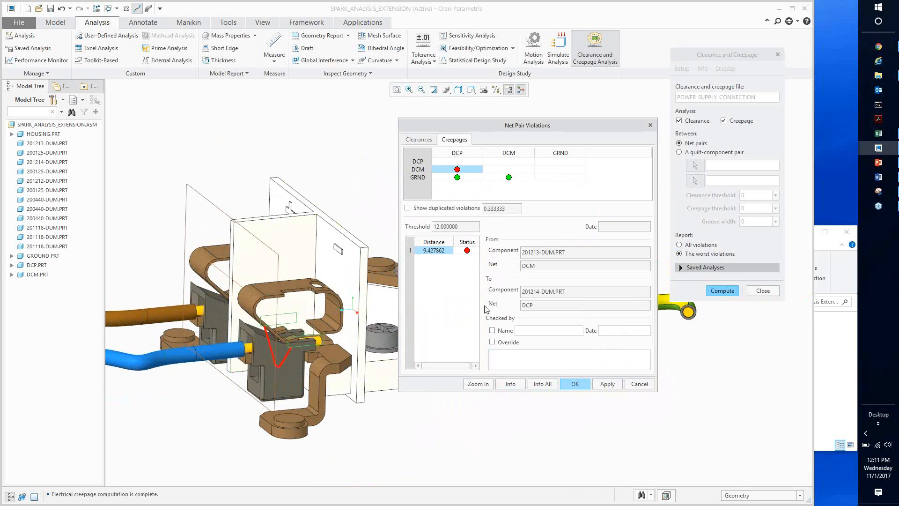
- Read through the full clearance and creepage report for all net pairs, then close the report and accept the violation results
{"action": "left_click", "coordinate": [538, 385]}
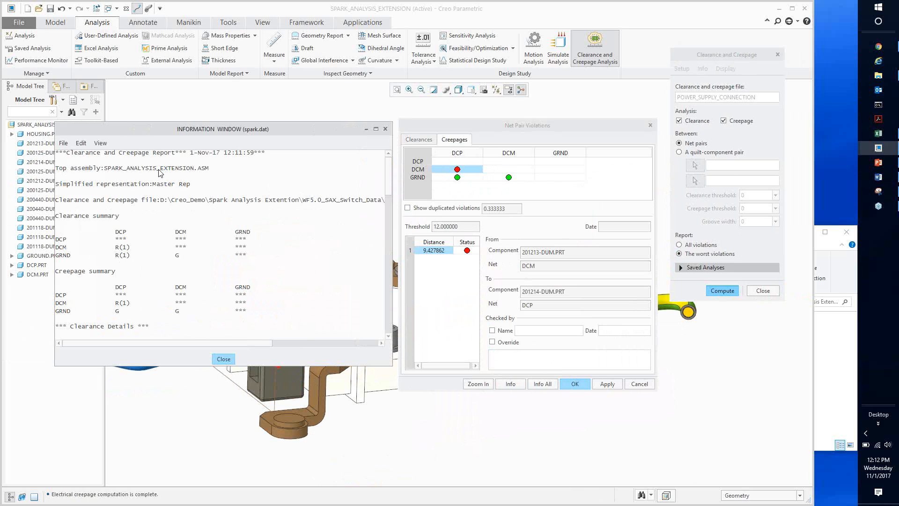
{"action": "left_click_drag", "start_coordinate": [180, 131], "coordinate": [183, 102]}
{"action": "left_click_drag", "start_coordinate": [179, 55], "coordinate": [180, 63]}
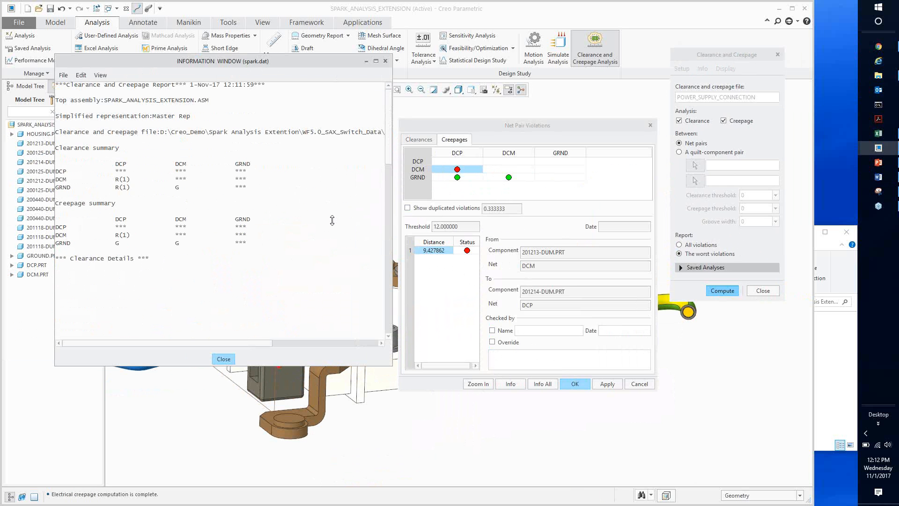
{"action": "scroll", "coordinate": [388, 136], "scroll_direction": "down", "scroll_amount": 2}
{"action": "scroll", "coordinate": [387, 145], "scroll_direction": "down", "scroll_amount": 12}
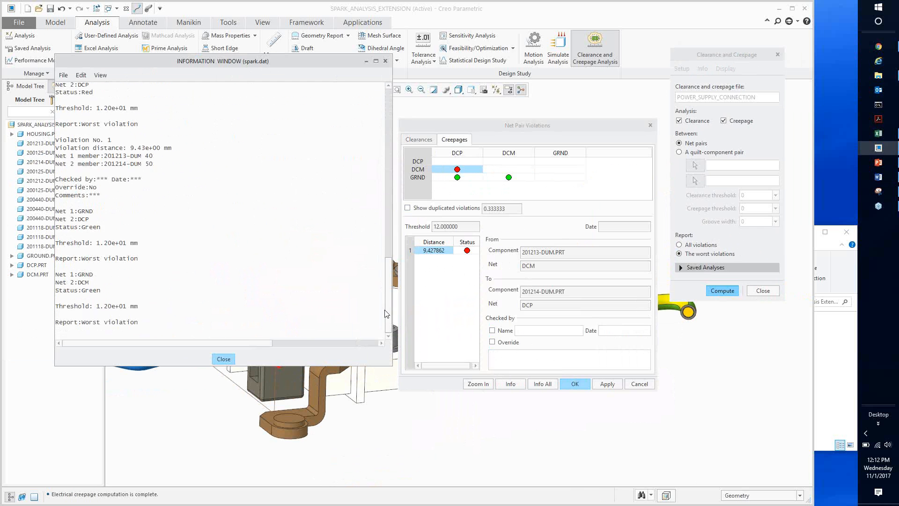
{"action": "scroll", "coordinate": [391, 209], "scroll_direction": "down", "scroll_amount": 10}
{"action": "scroll", "coordinate": [391, 209], "scroll_direction": "up", "scroll_amount": 20}
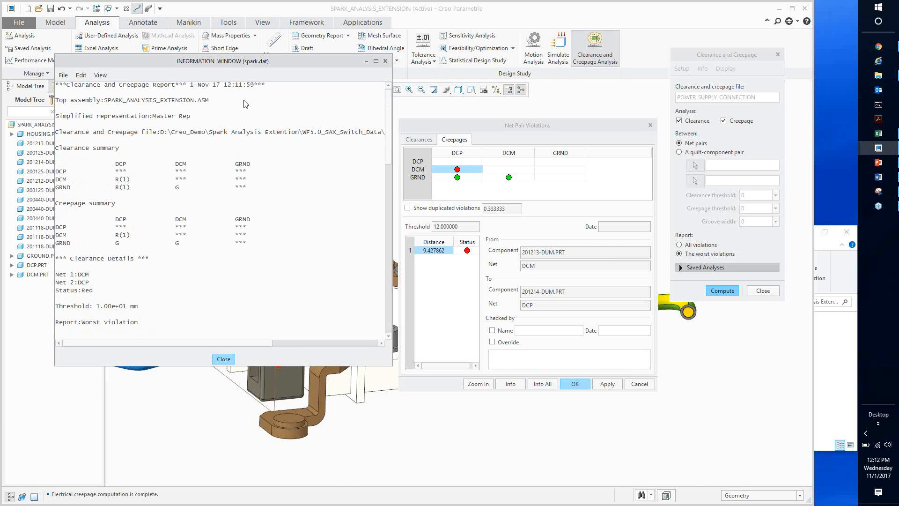
{"action": "left_click", "coordinate": [384, 61]}
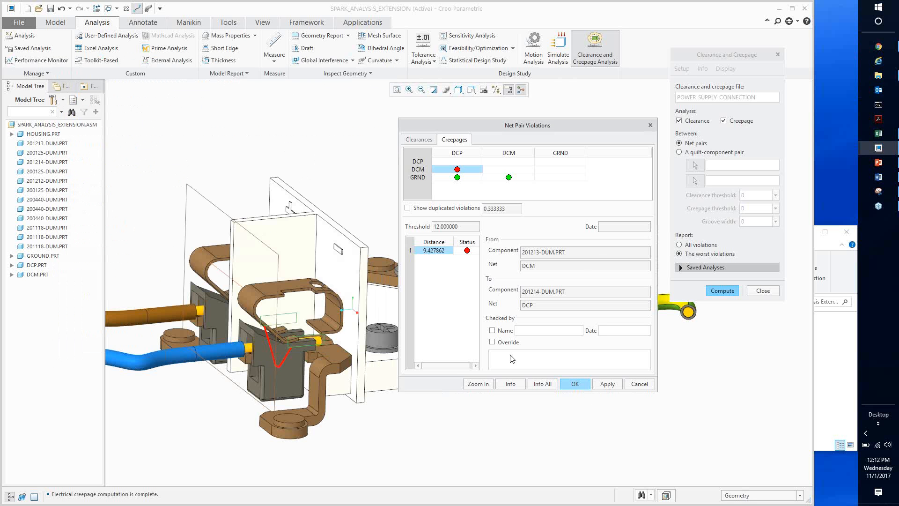
{"action": "left_click", "coordinate": [580, 386]}
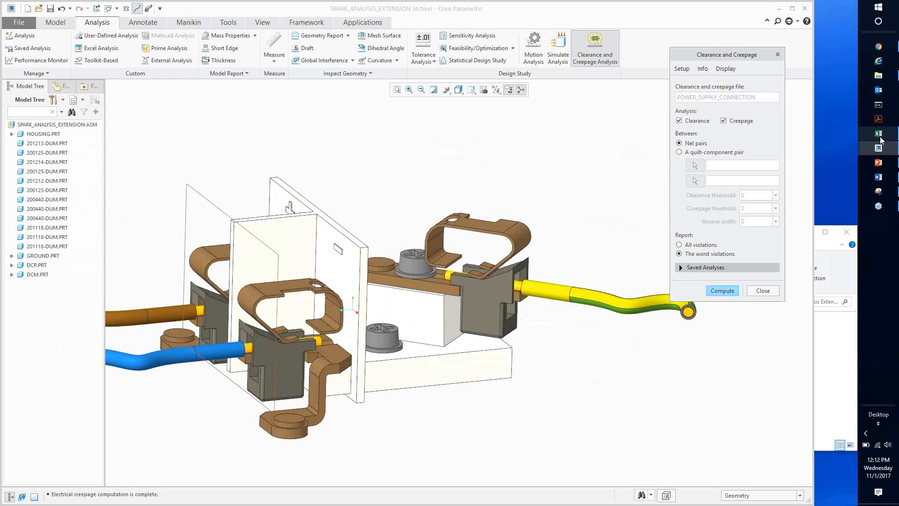
- Switch to PowerPoint, bring the Boundary_Webinar Creo 4.0 Spark Analysis Extension presentation onto the main screen and maximize its window
{"action": "mouse_move", "coordinate": [881, 139]}
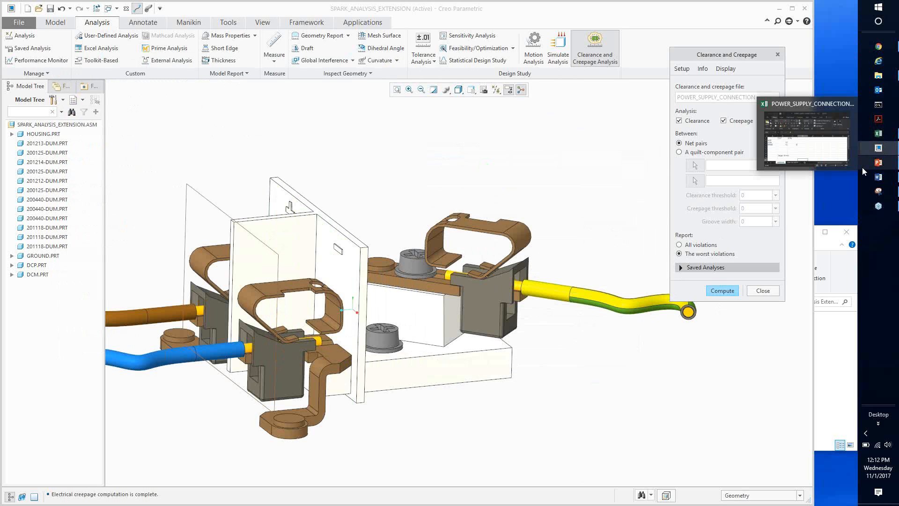
{"action": "mouse_move", "coordinate": [862, 167]}
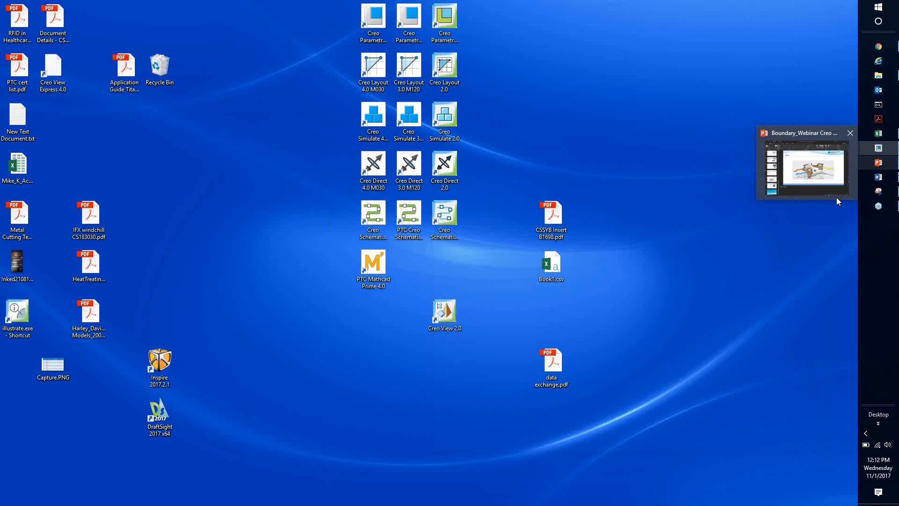
{"action": "left_click", "coordinate": [882, 164]}
{"action": "left_click", "coordinate": [883, 166]}
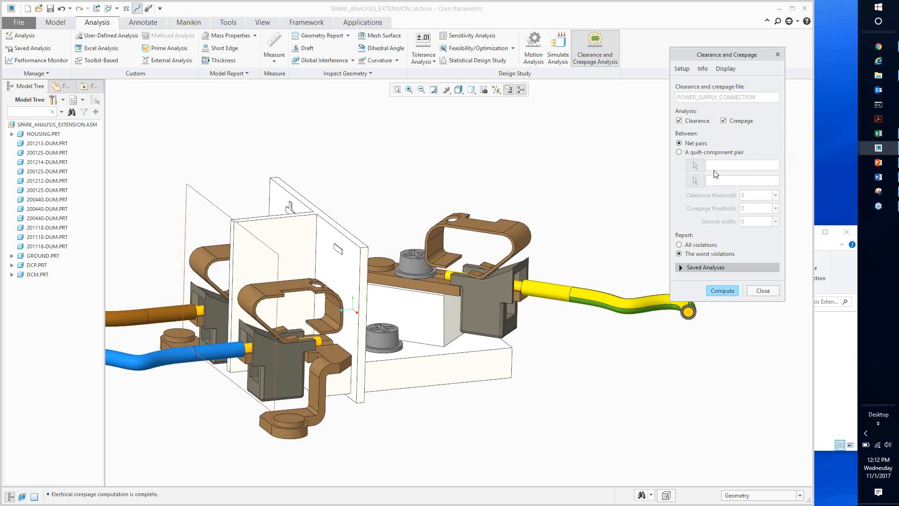
{"action": "left_click", "coordinate": [876, 164]}
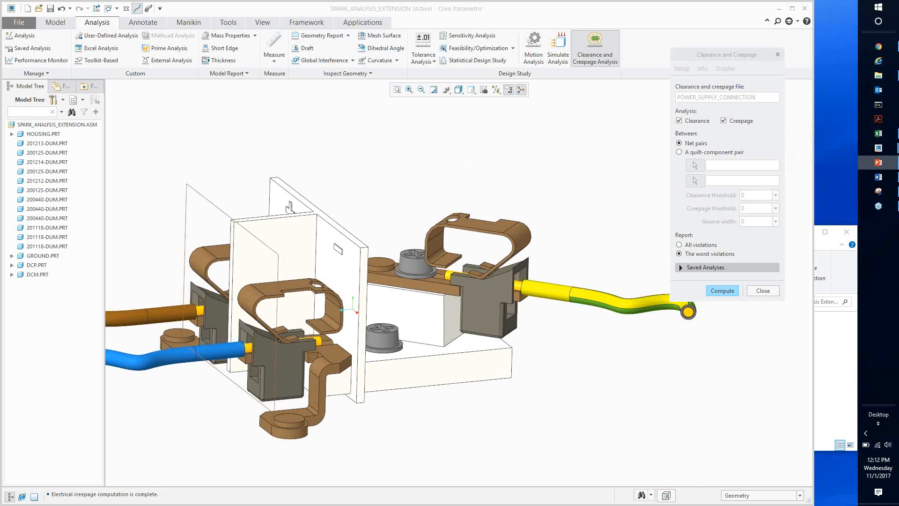
{"action": "left_click_drag", "start_coordinate": [0, 96], "coordinate": [239, 90]}
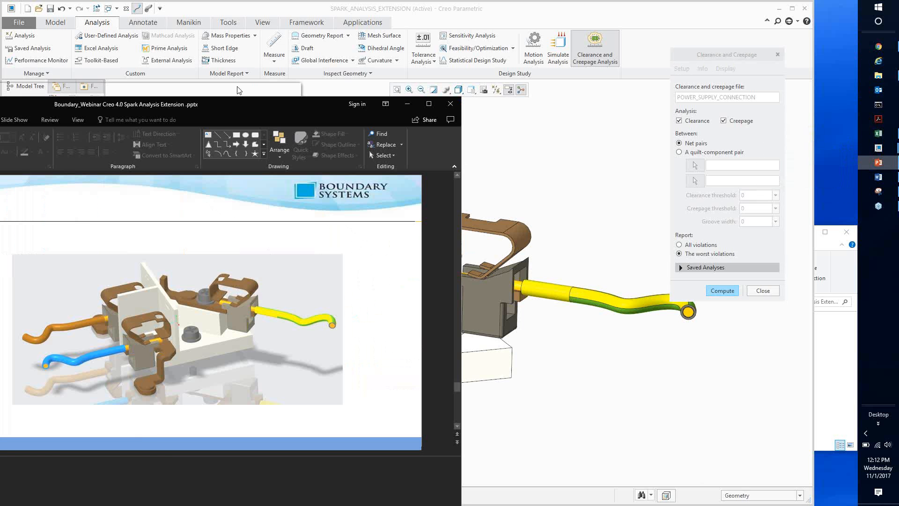
{"action": "double_click", "coordinate": [239, 91]}
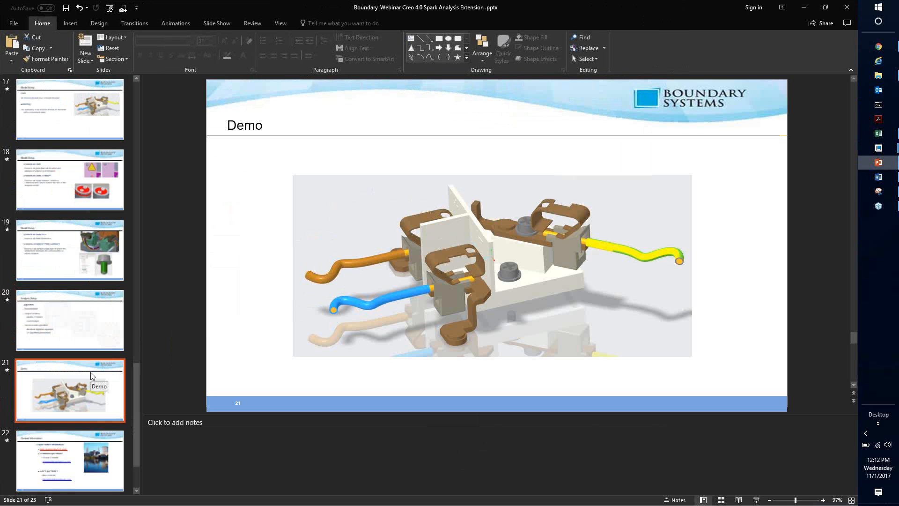